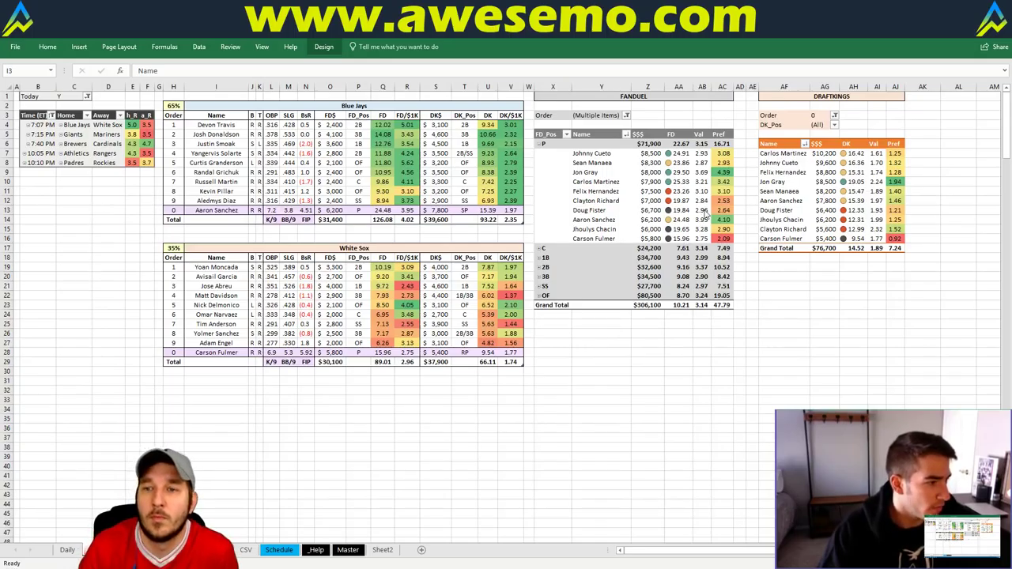
# Collapse the pitchers (P) group and expand the first basemen (1B) group in the FanDuel pivot table.
pyautogui.click(538, 145)
pyautogui.click(542, 163)
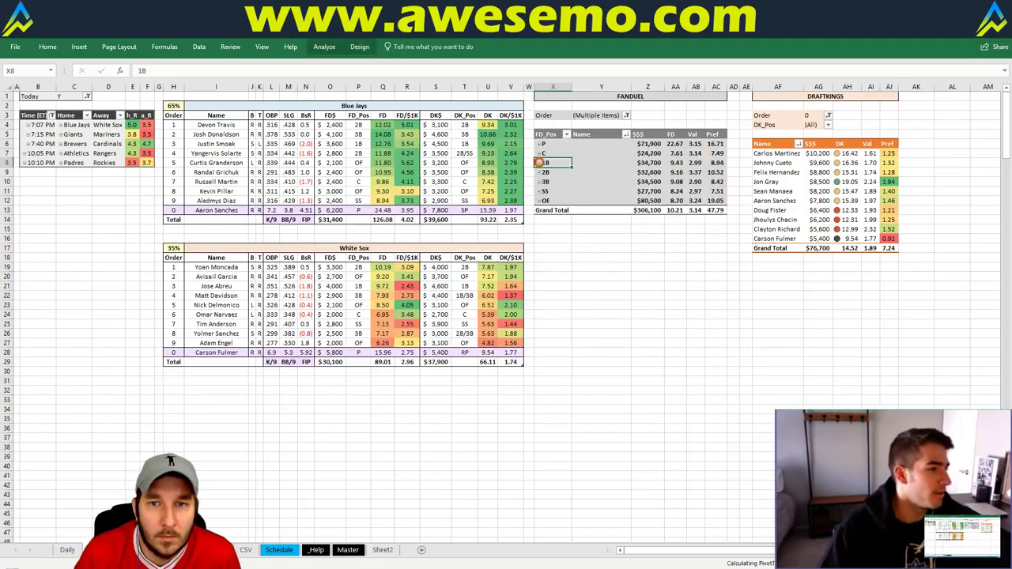
pyautogui.click(539, 163)
# Set the DraftKings pivot's Order filter to include all entries except 0.
pyautogui.click(832, 116)
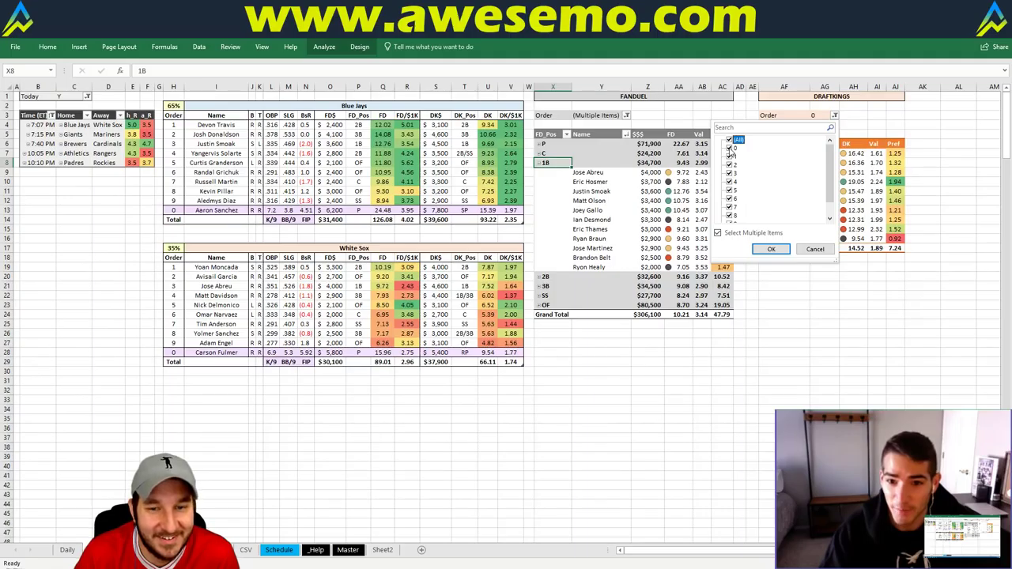
pyautogui.click(729, 149)
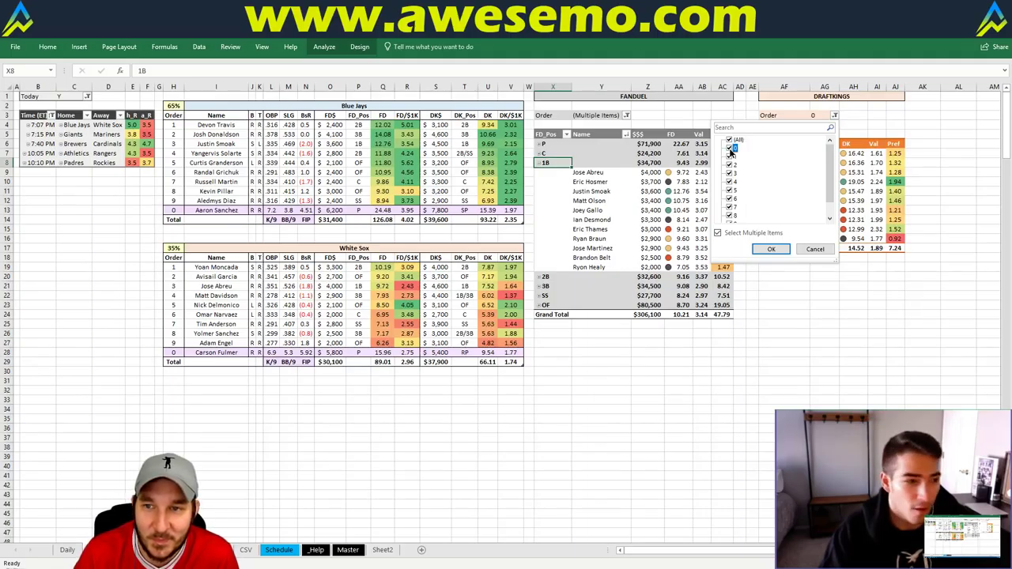
pyautogui.click(771, 249)
# Filter the DraftKings pivot's DK_Pos to all positions matching "1b".
pyautogui.click(887, 125)
pyautogui.click(878, 125)
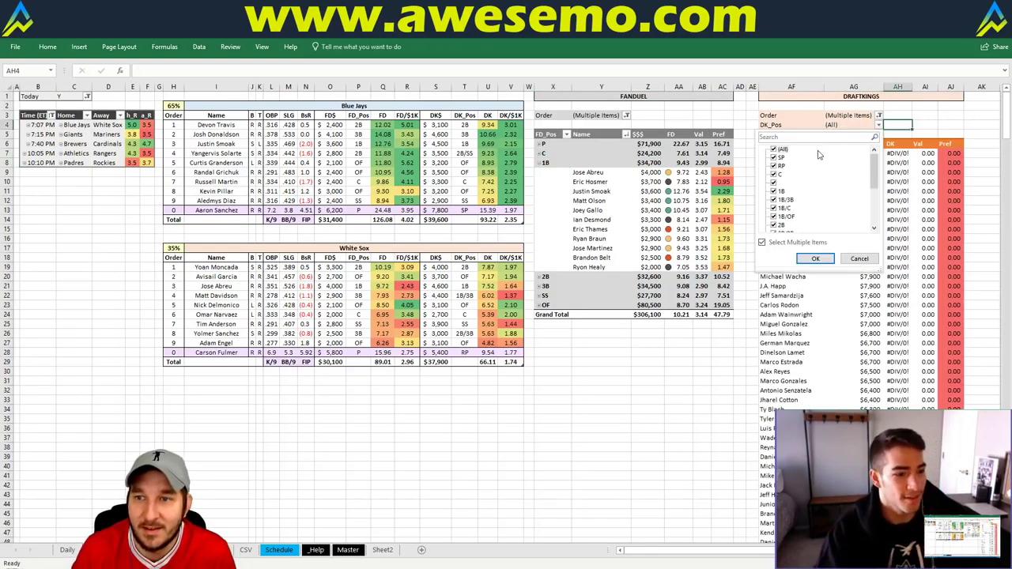
pyautogui.write('1b')
pyautogui.press('Return')
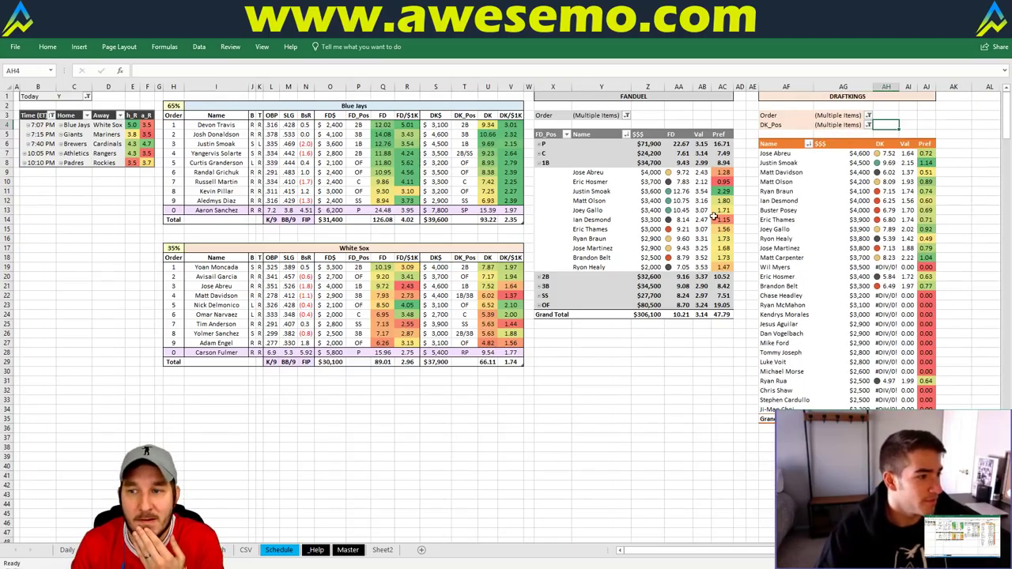
# Exclude the last entry in the DraftKings Order filter to drop players without a lineup spot.
pyautogui.click(867, 115)
pyautogui.scroll(-2, 796, 217)
pyautogui.click(763, 215)
pyautogui.click(804, 248)
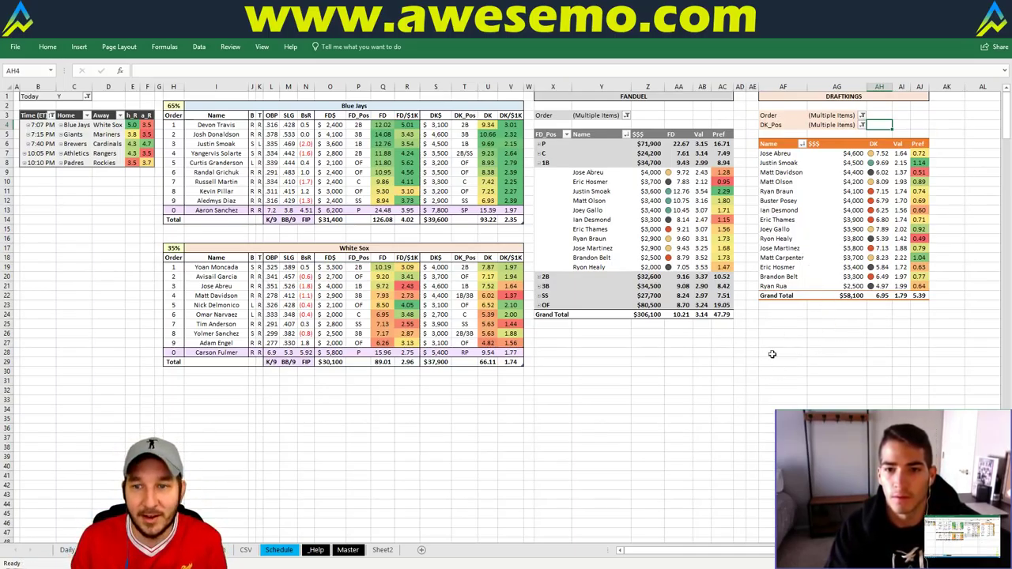
pyautogui.click(248, 222)
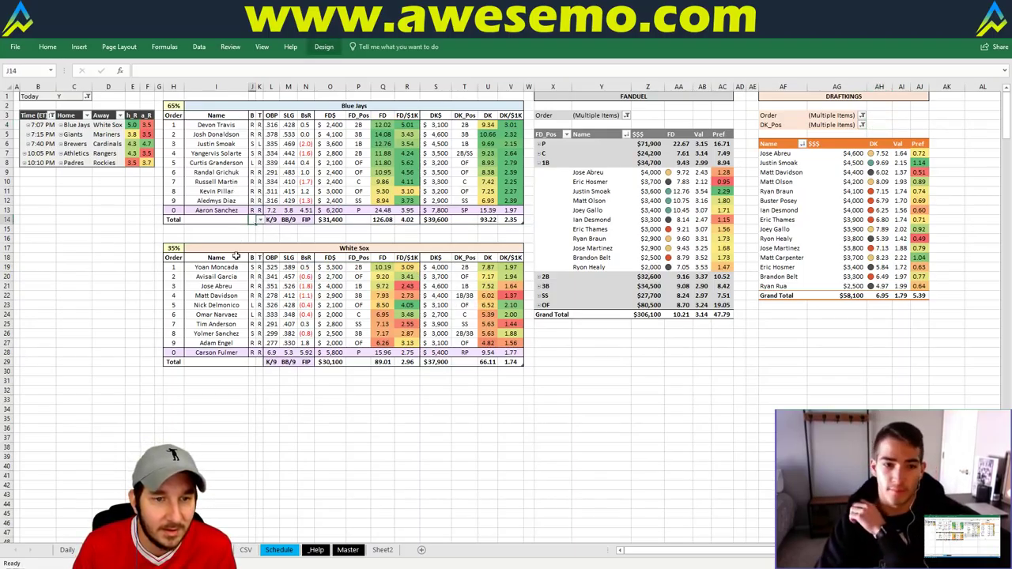
pyautogui.click(246, 269)
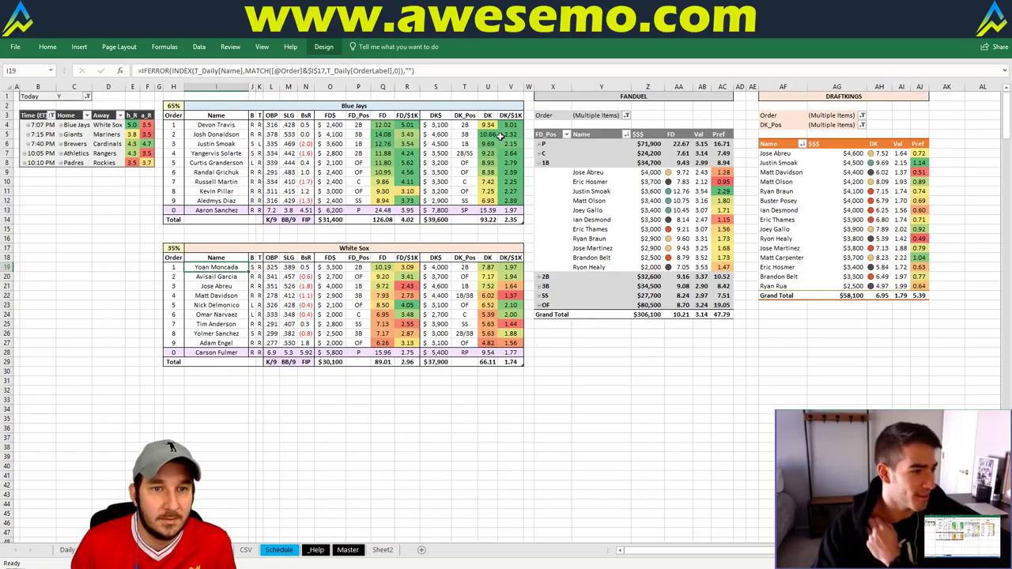
# Collapse the 1B group and expand the P group in the FanDuel pivot table.
pyautogui.click(540, 162)
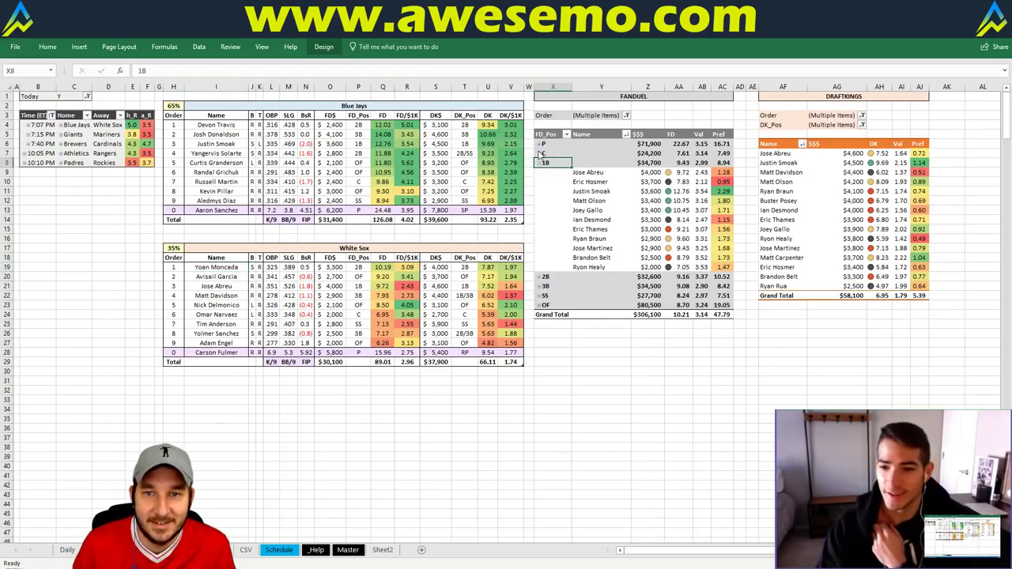
pyautogui.click(539, 143)
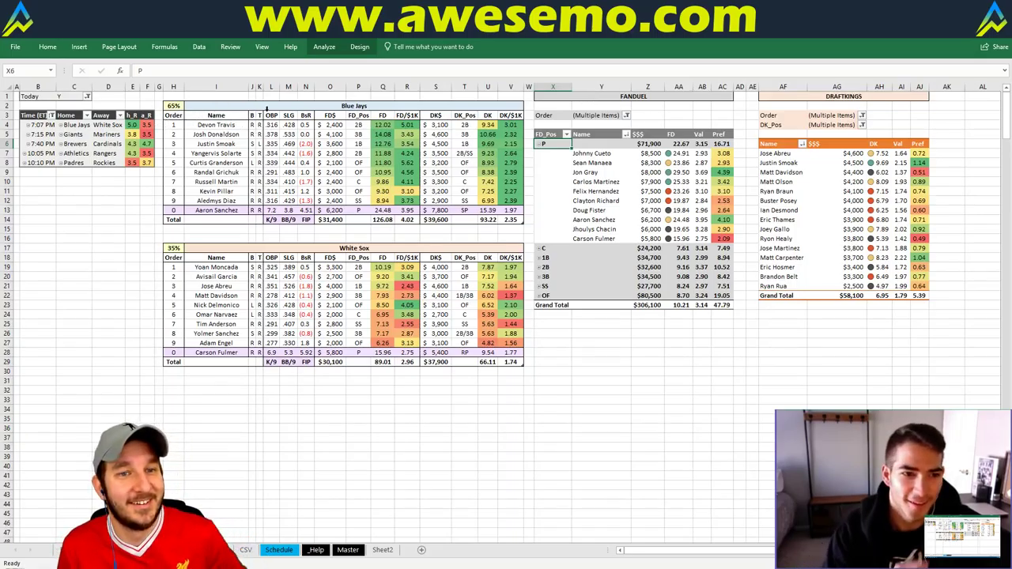
# Change the home team in the upper matchup table's header to Giants.
pyautogui.click(437, 97)
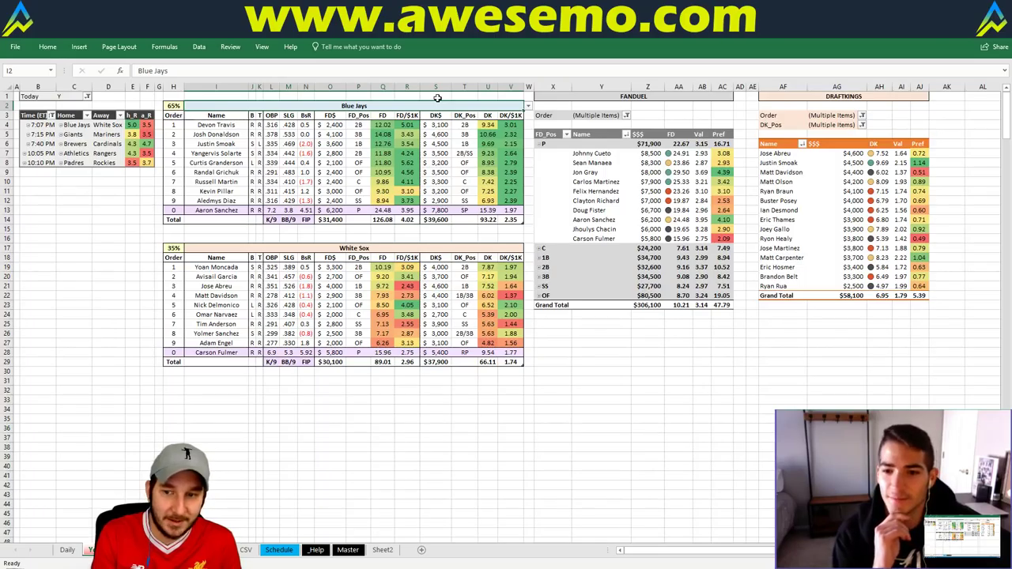
pyautogui.write('Giants')
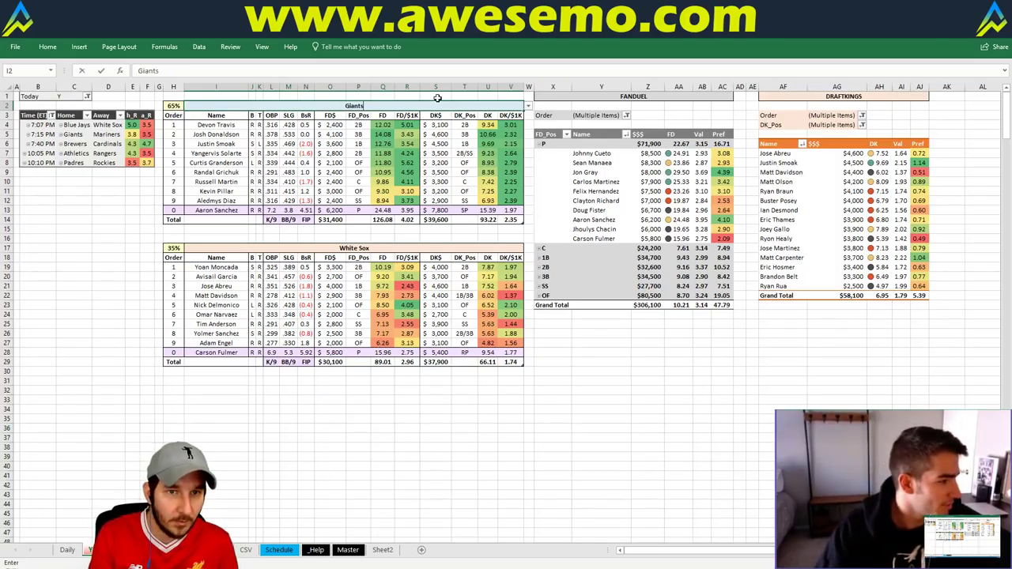
pyautogui.press('Return')
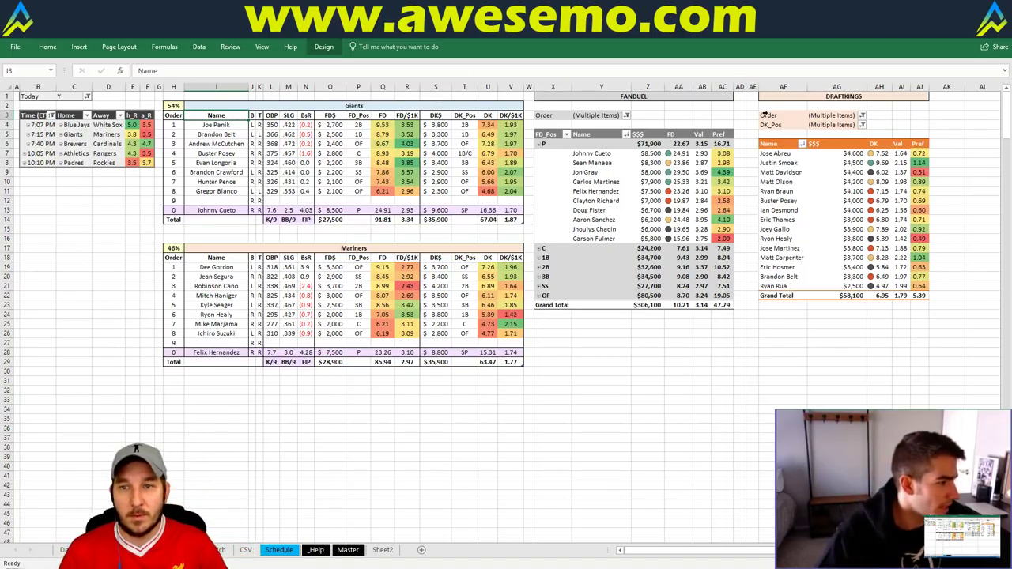
# Set the DraftKings pivot's Order filter to 0 only.
pyautogui.click(862, 116)
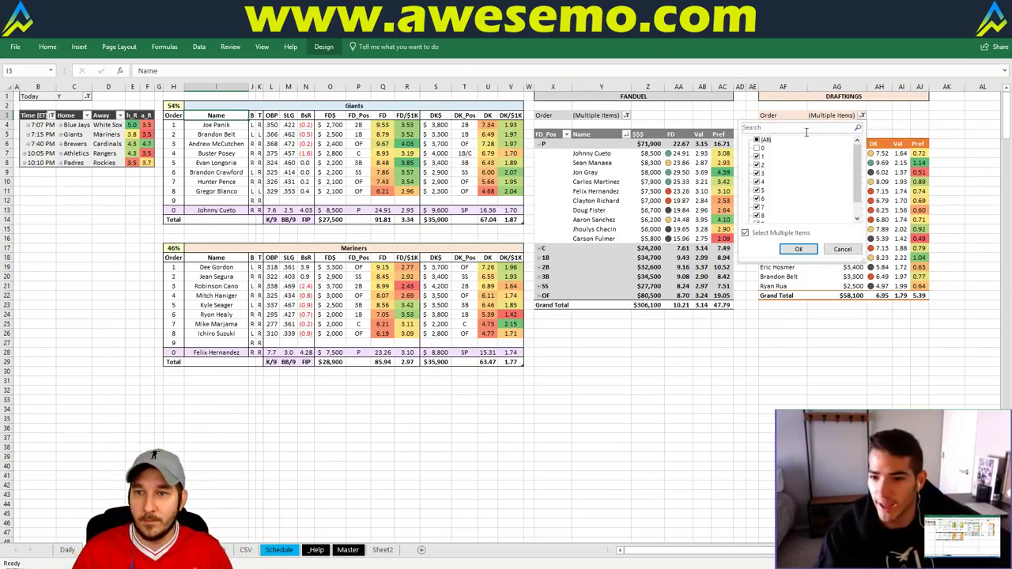
pyautogui.click(757, 139)
pyautogui.click(757, 148)
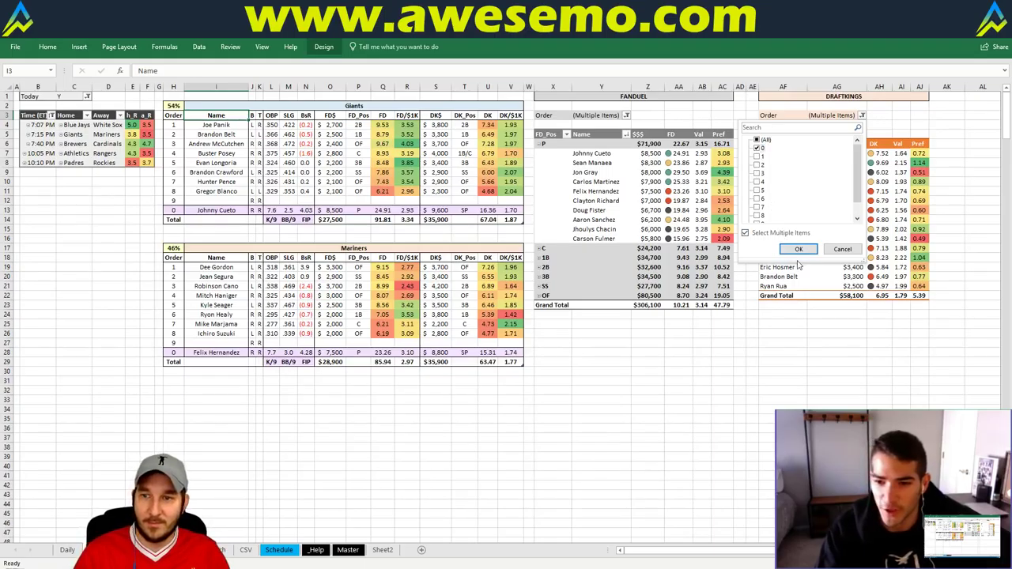
pyautogui.click(798, 249)
# Set the DraftKings pivot's DK_Pos filter to the SP and RP positions only.
pyautogui.click(850, 125)
pyautogui.click(748, 149)
pyautogui.click(747, 148)
pyautogui.click(747, 158)
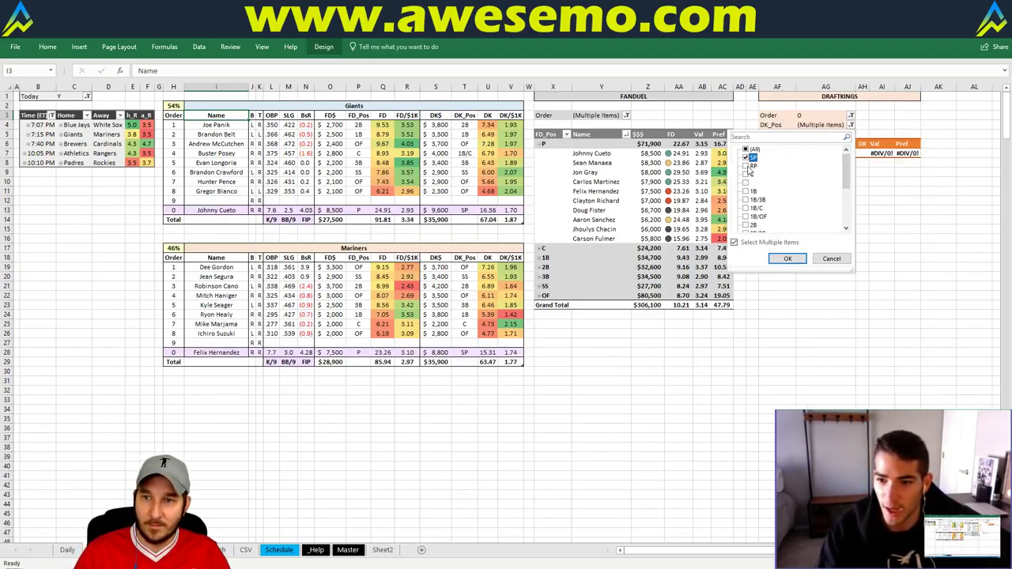
pyautogui.click(787, 258)
pyautogui.click(837, 128)
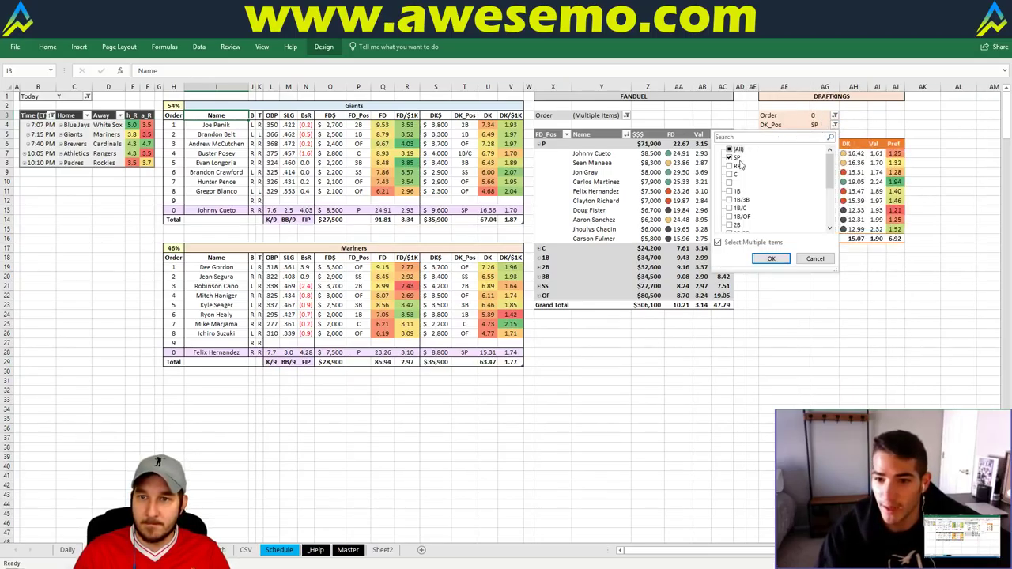
pyautogui.click(735, 169)
pyautogui.click(760, 259)
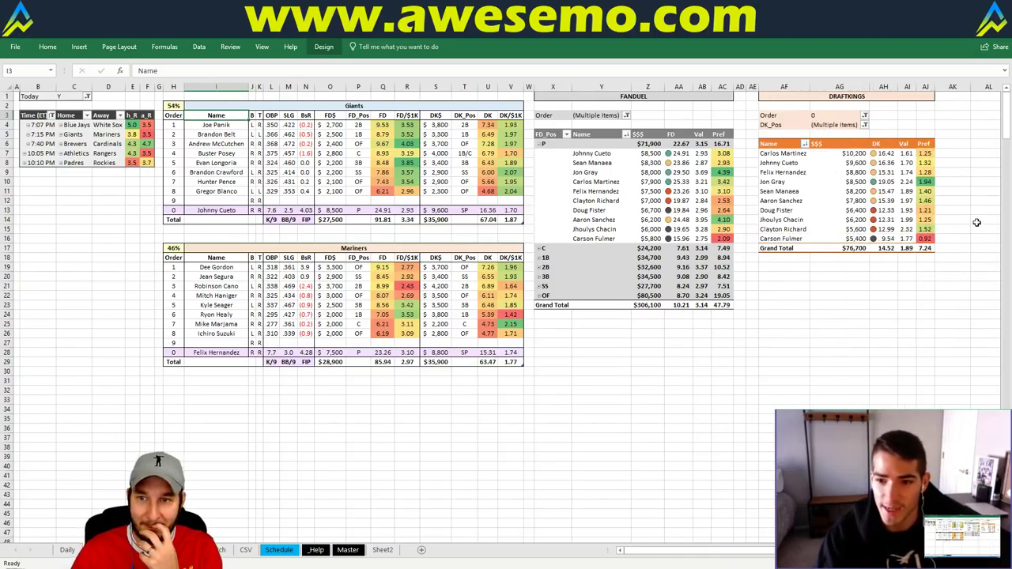
pyautogui.click(976, 222)
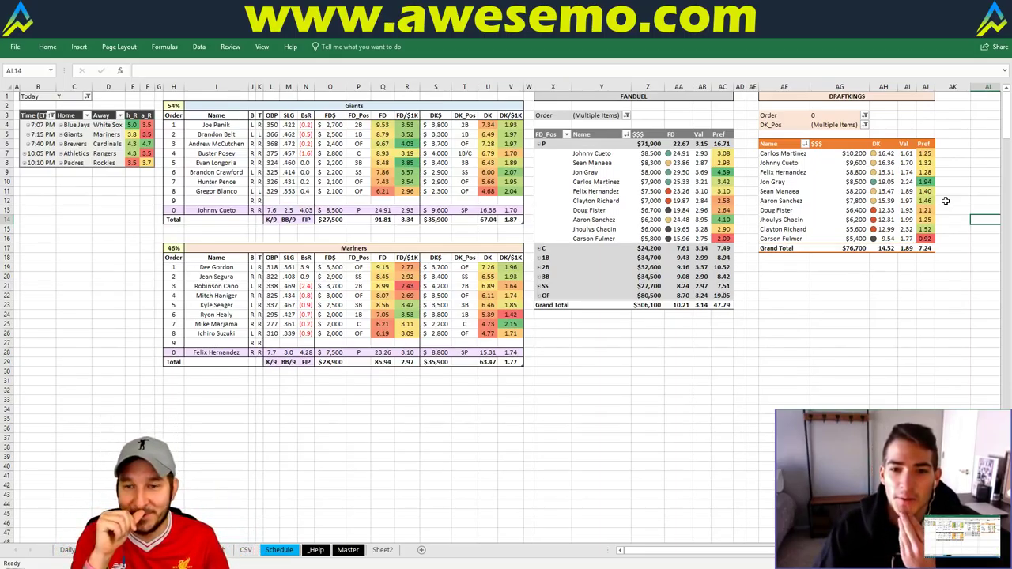
pyautogui.click(803, 352)
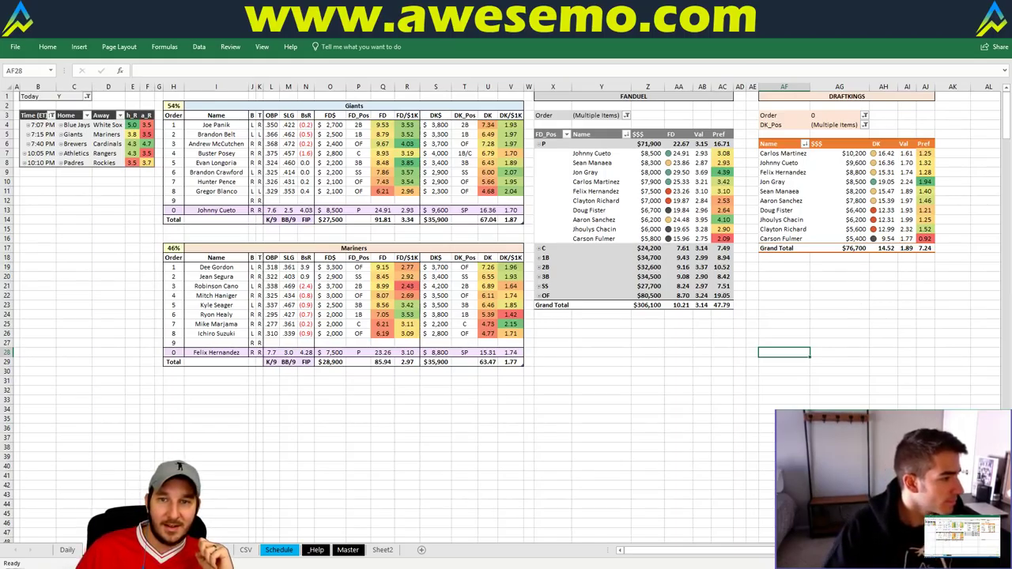
# Switch the expanded FanDuel pivot group from pitchers to first basemen.
pyautogui.click(539, 144)
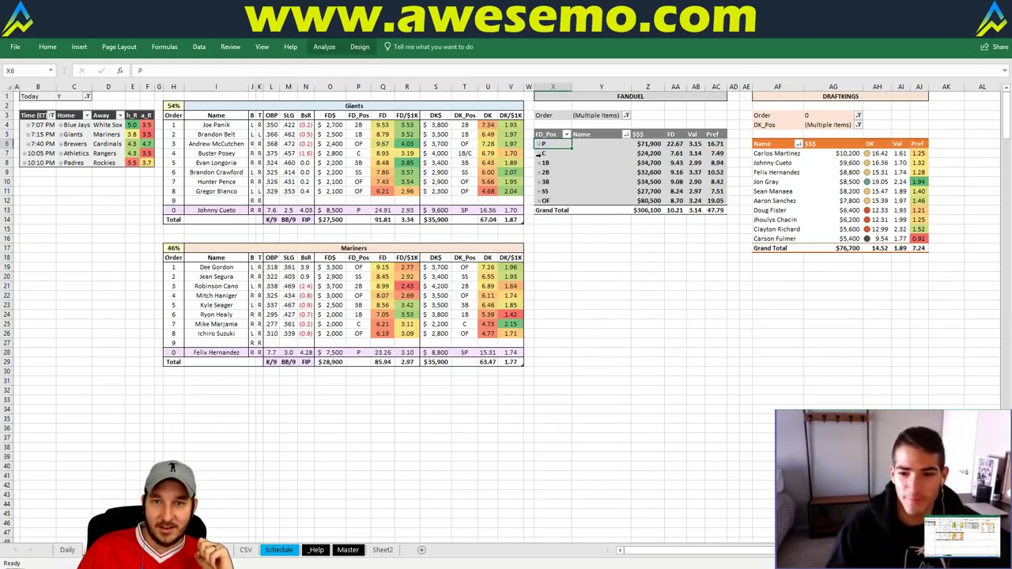
pyautogui.click(540, 163)
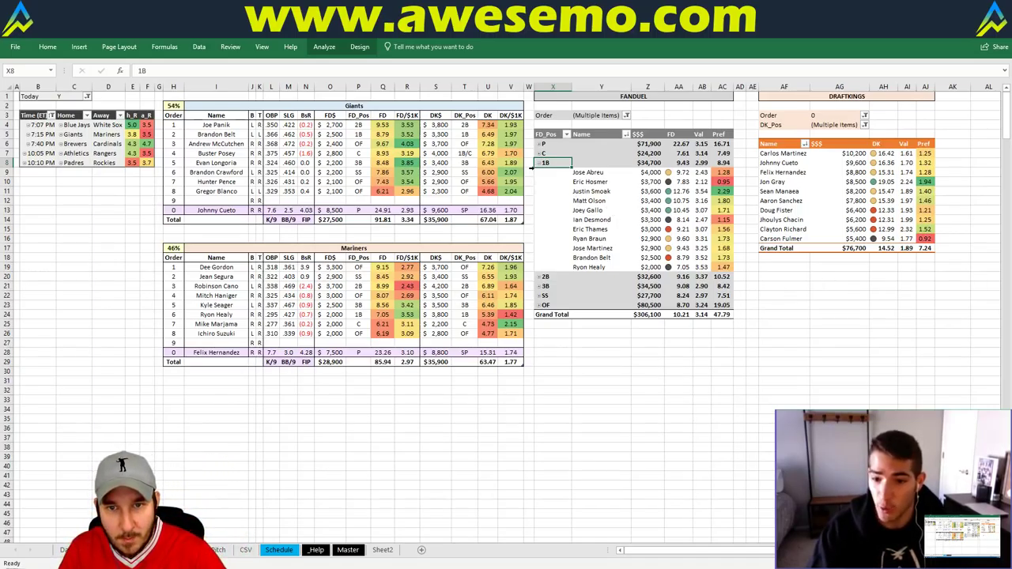
# Expand the FanDuel 2B group in place of 1B, and filter the DraftKings DK_Pos to positions matching "2b".
pyautogui.click(539, 163)
pyautogui.click(539, 172)
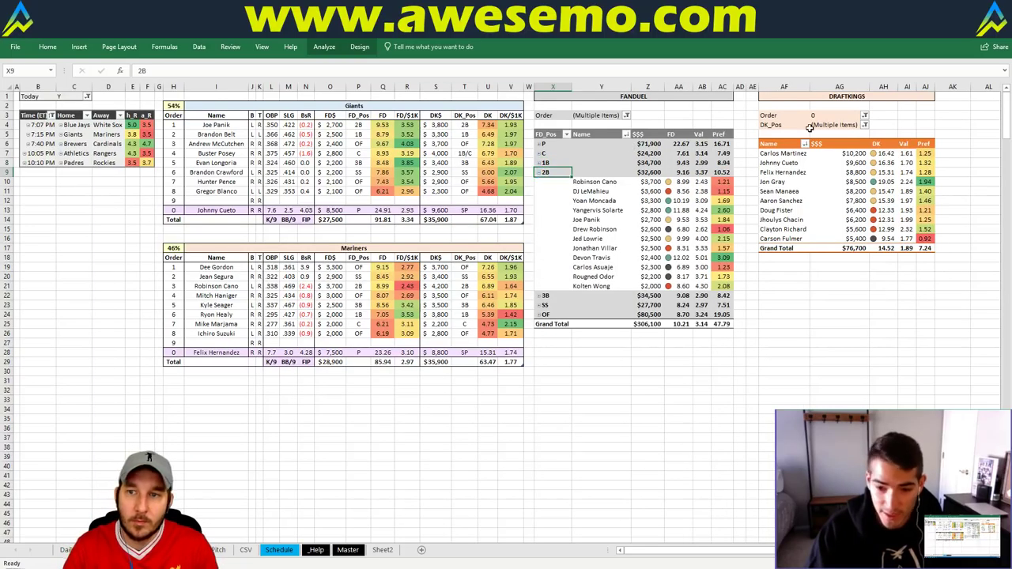
pyautogui.click(863, 125)
pyautogui.write('RP')
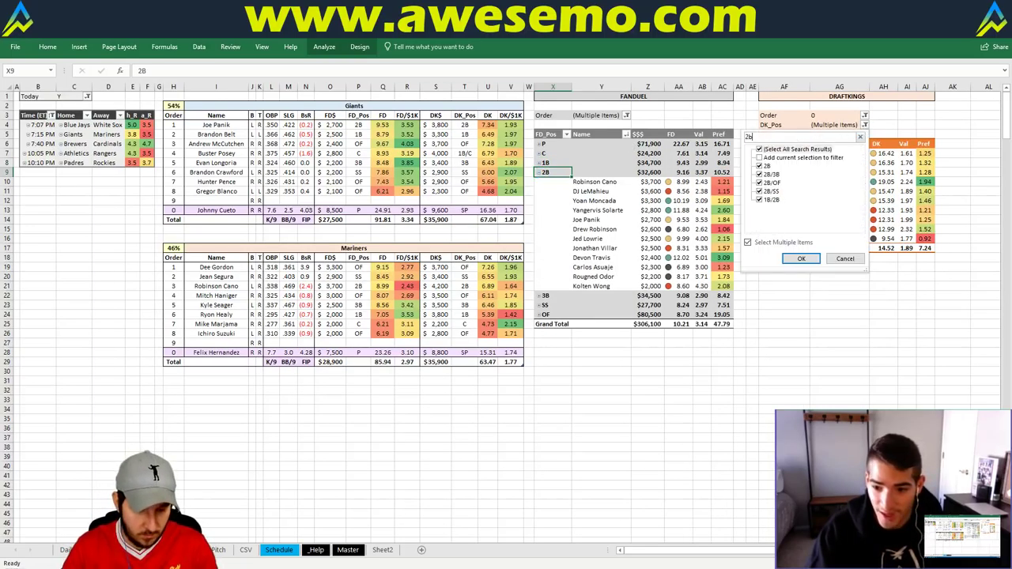
pyautogui.press('Return')
# Set the DraftKings Order filter to the batting-order spots, excluding 0 and the last entry.
pyautogui.click(851, 115)
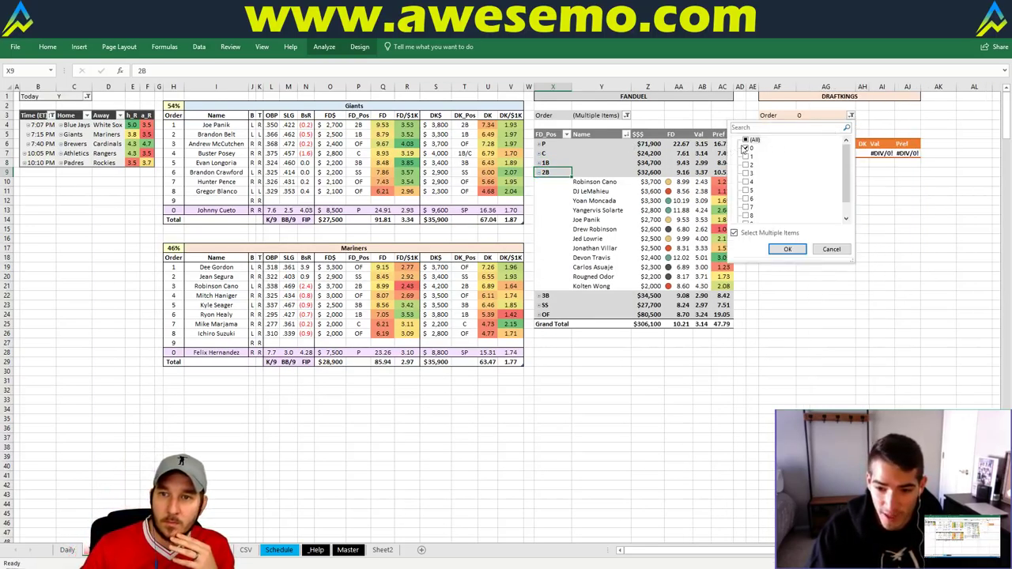
pyautogui.scroll(-2, 847, 208)
pyautogui.click(746, 217)
pyautogui.click(787, 249)
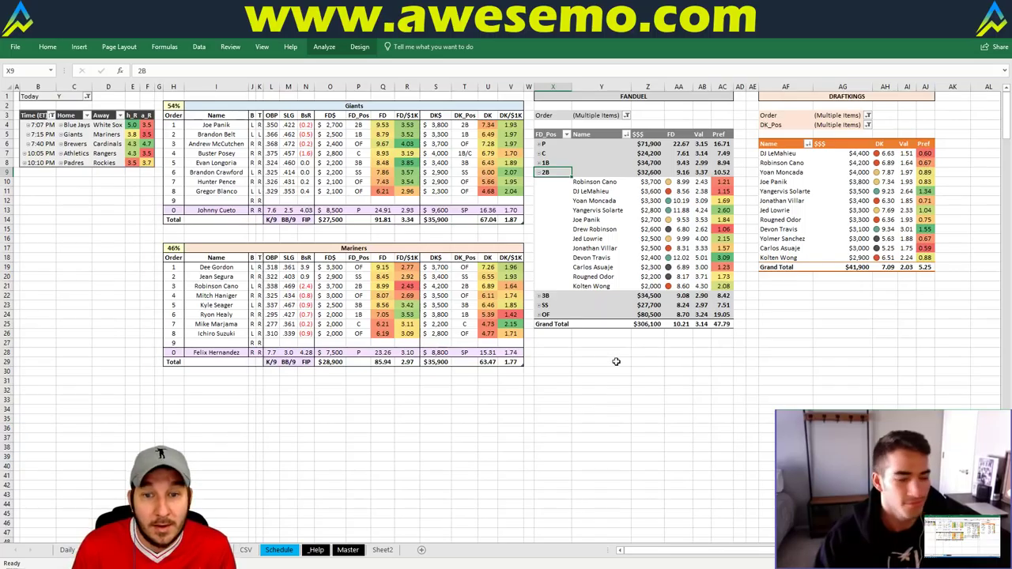
# Change the home team in the upper matchup table's header to Brewers.
pyautogui.click(358, 409)
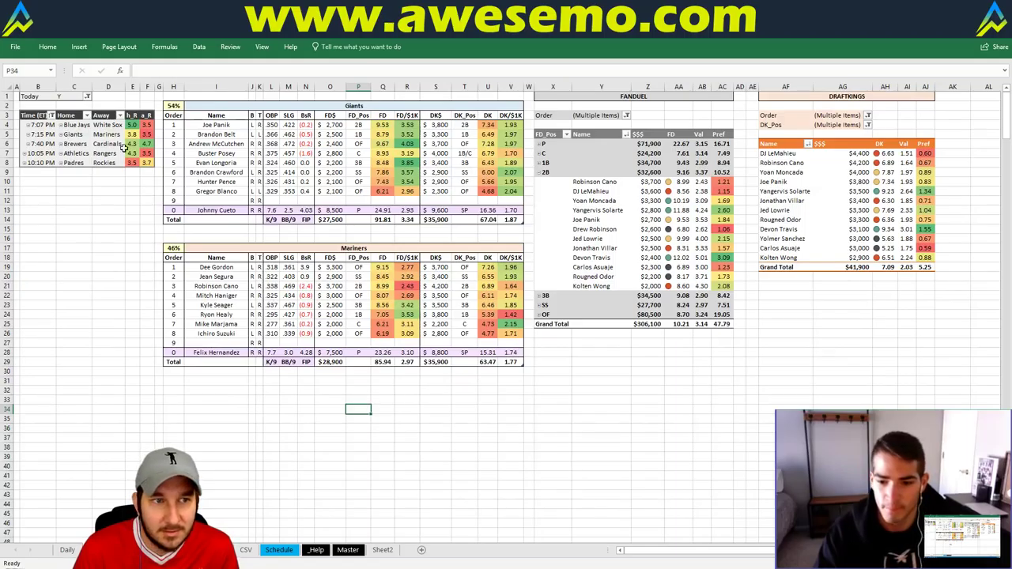
pyautogui.click(325, 107)
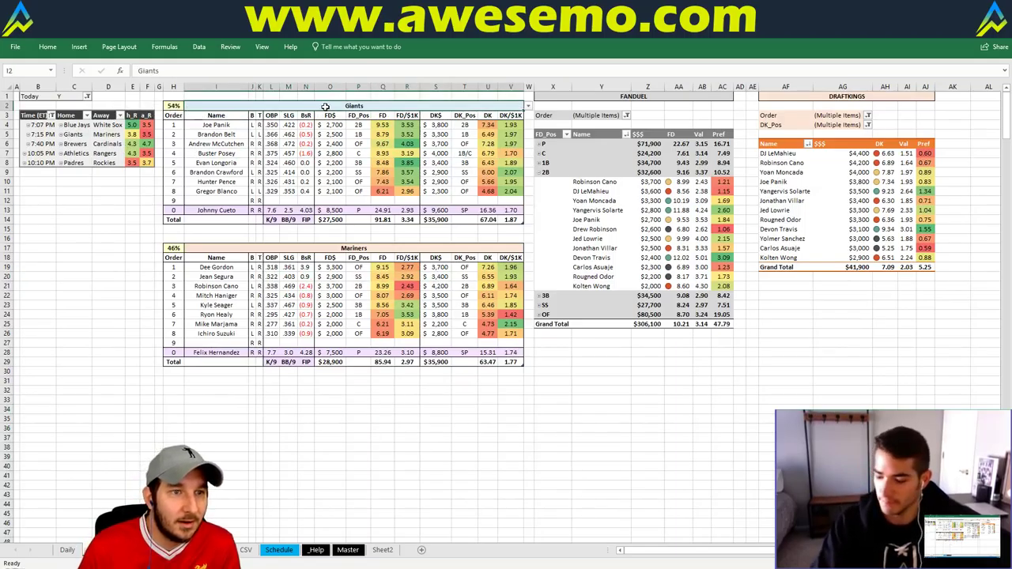
pyautogui.write('Brewers')
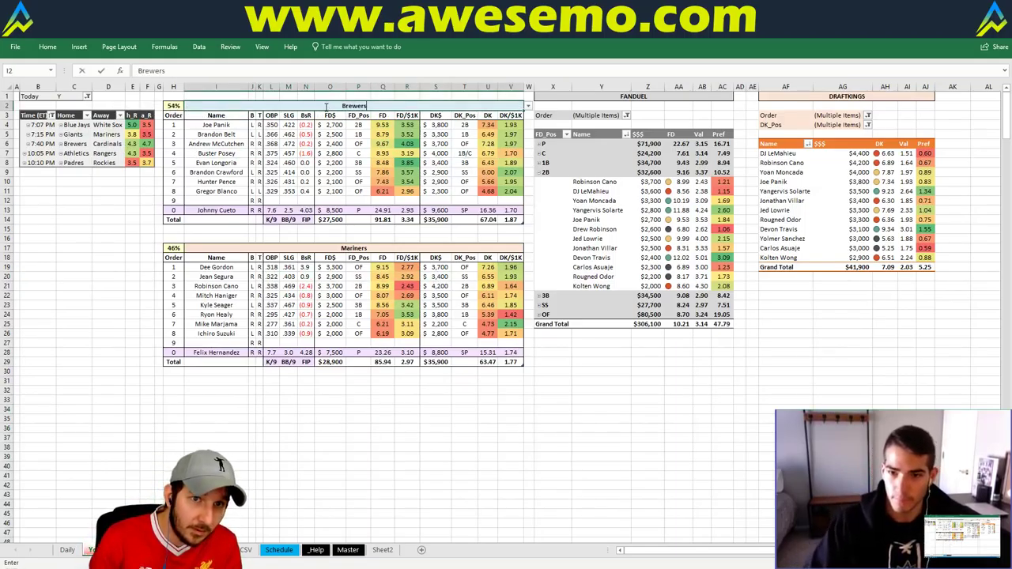
pyautogui.press('Return')
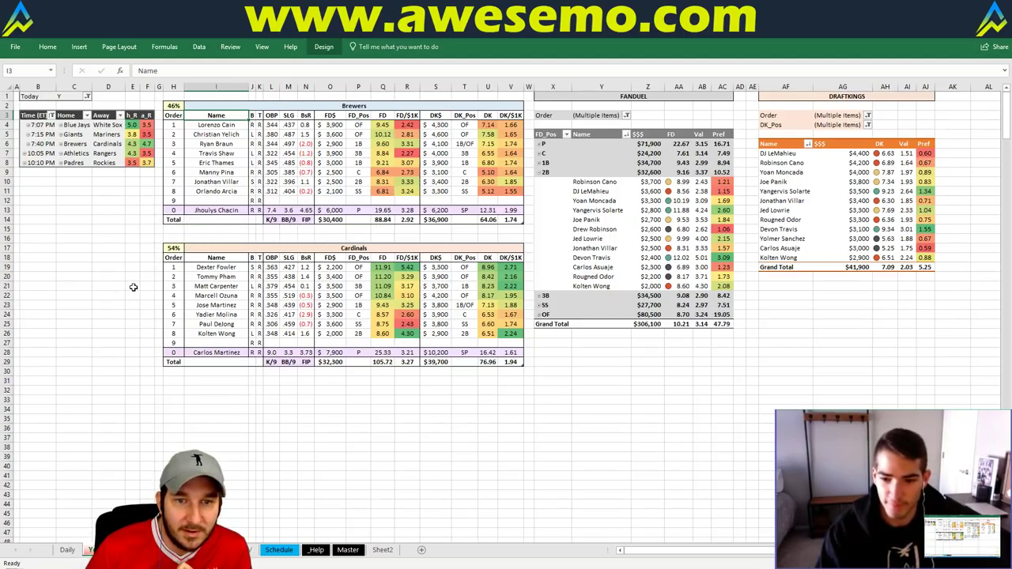
pyautogui.click(138, 228)
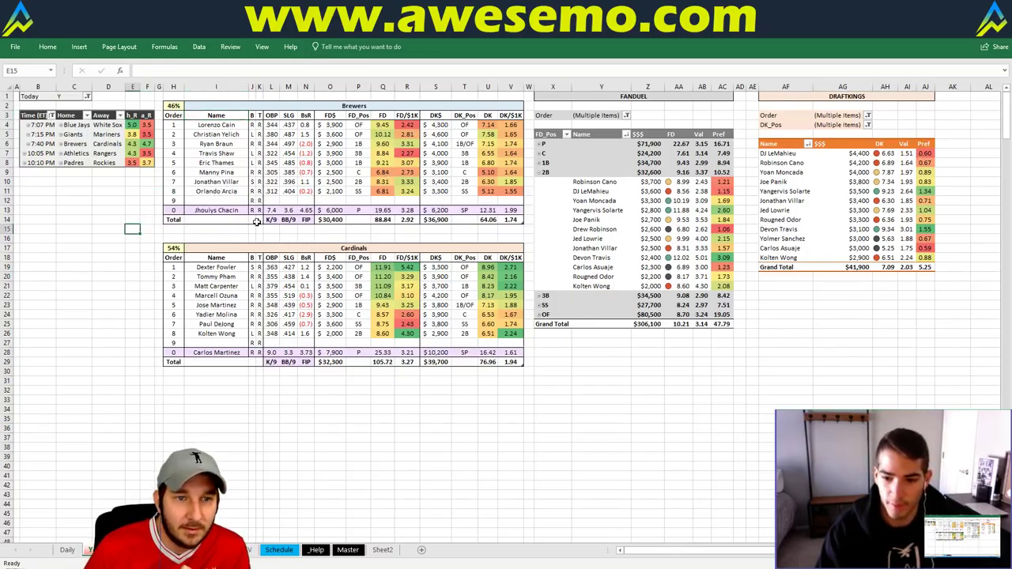
pyautogui.moveTo(136, 227); pyautogui.dragTo(134, 218)
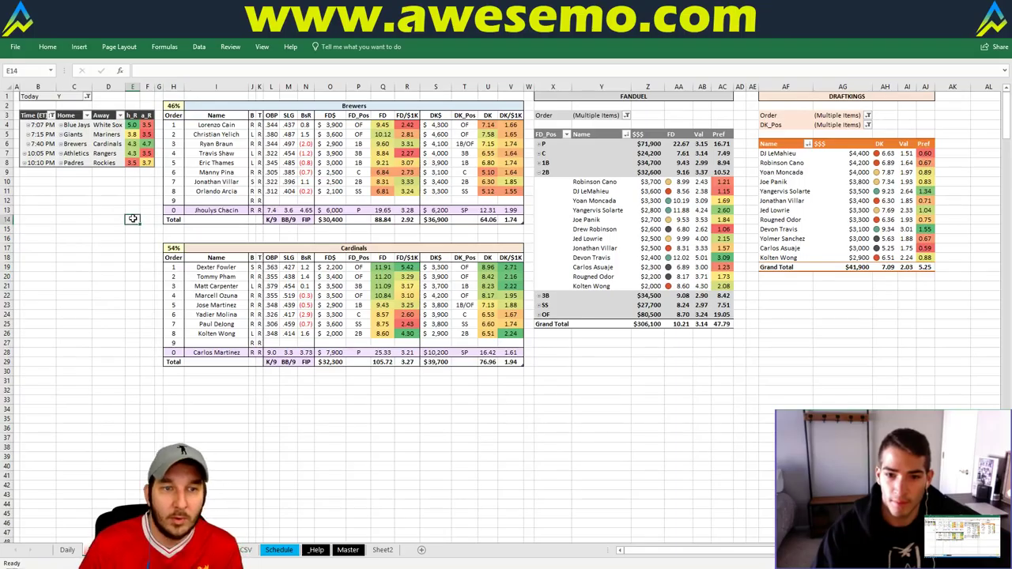
# Expand the FanDuel P group in place of 2B, and set the DraftKings Order filter to 0 only.
pyautogui.click(540, 171)
pyautogui.click(541, 143)
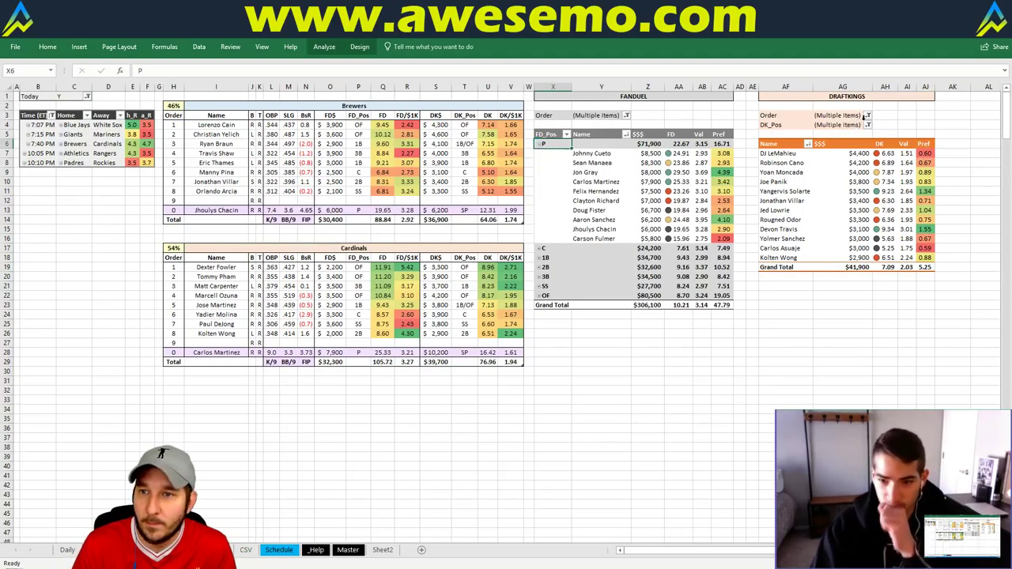
pyautogui.click(867, 115)
pyautogui.click(763, 148)
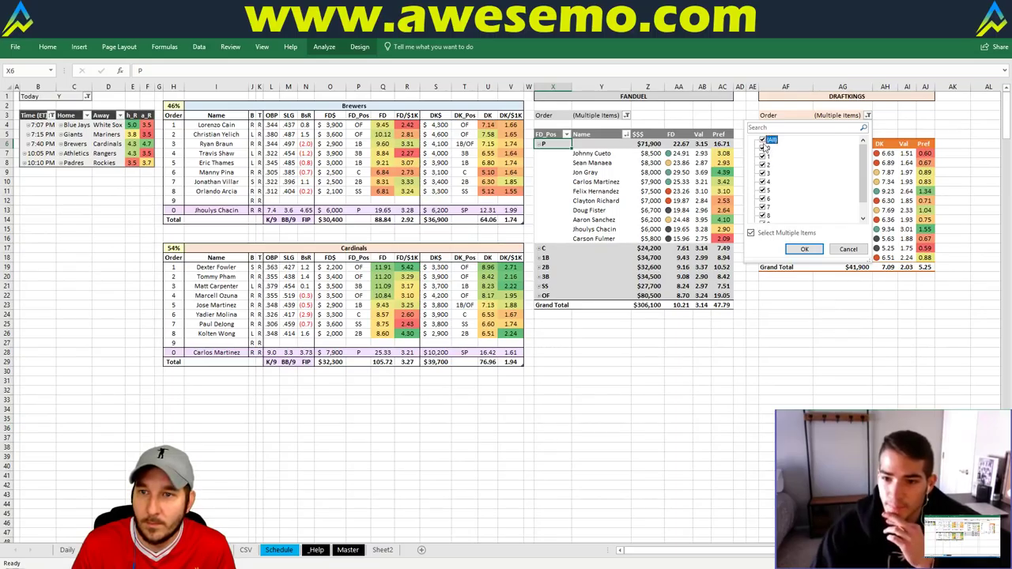
pyautogui.click(809, 249)
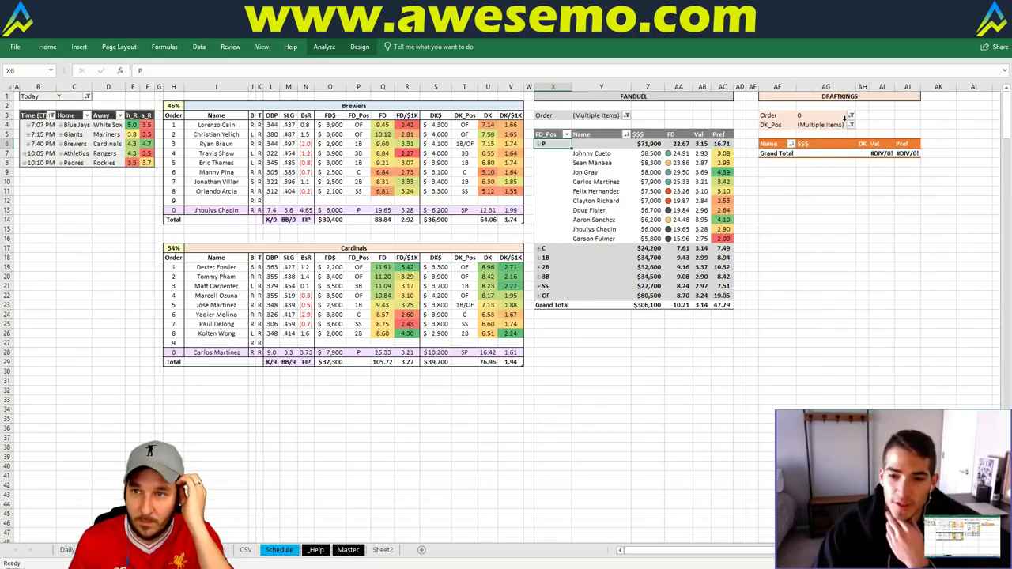
# Widen the DraftKings DK_Pos filter selection to include the pitchers.
pyautogui.click(851, 125)
pyautogui.click(745, 156)
pyautogui.click(787, 258)
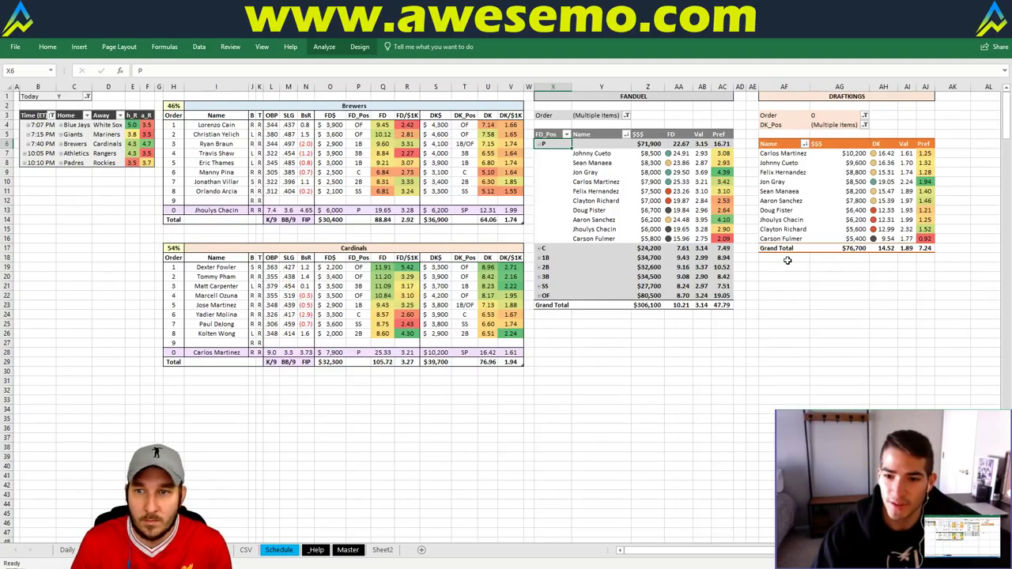
pyautogui.click(962, 238)
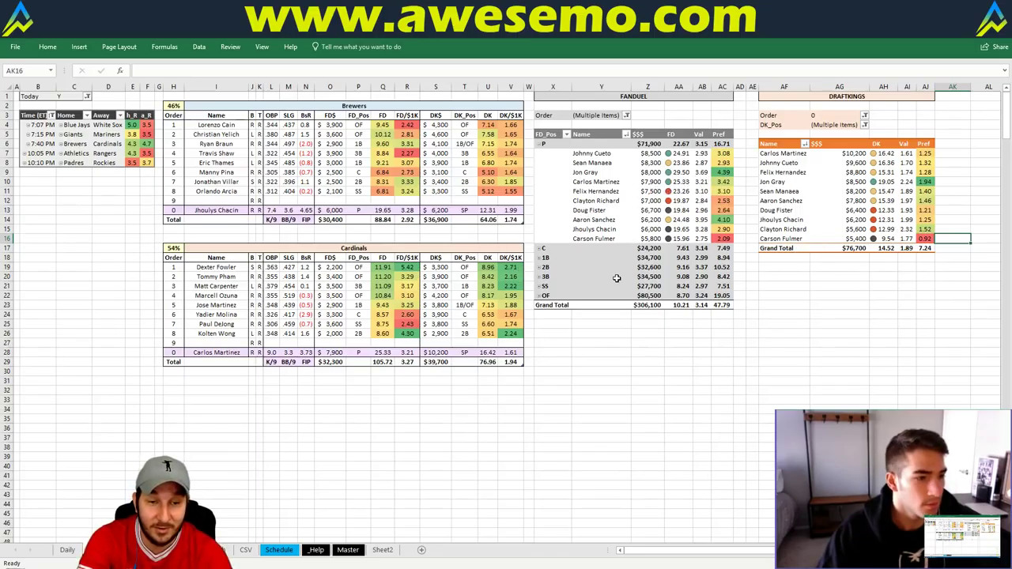
pyautogui.click(599, 361)
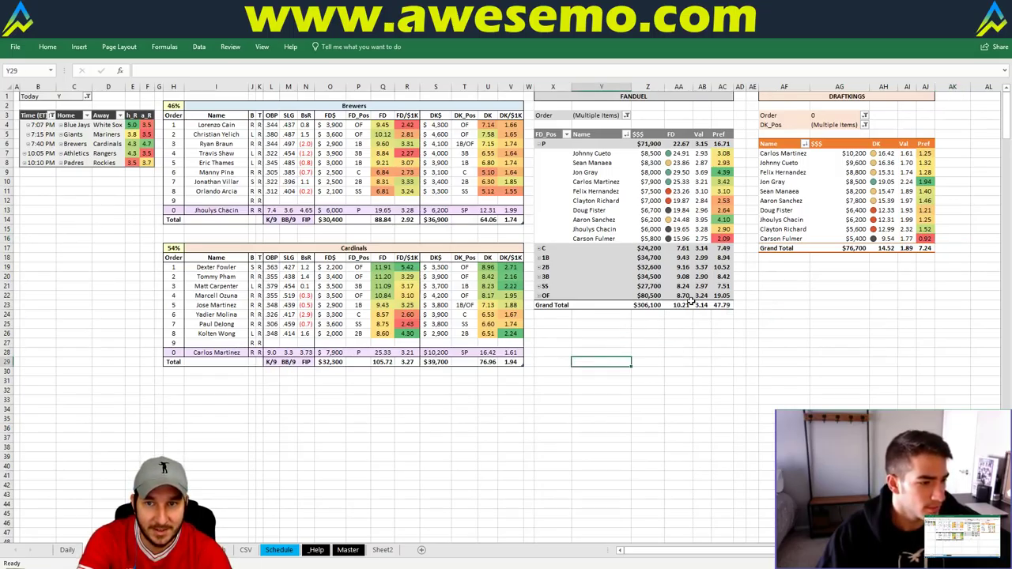
pyautogui.click(643, 353)
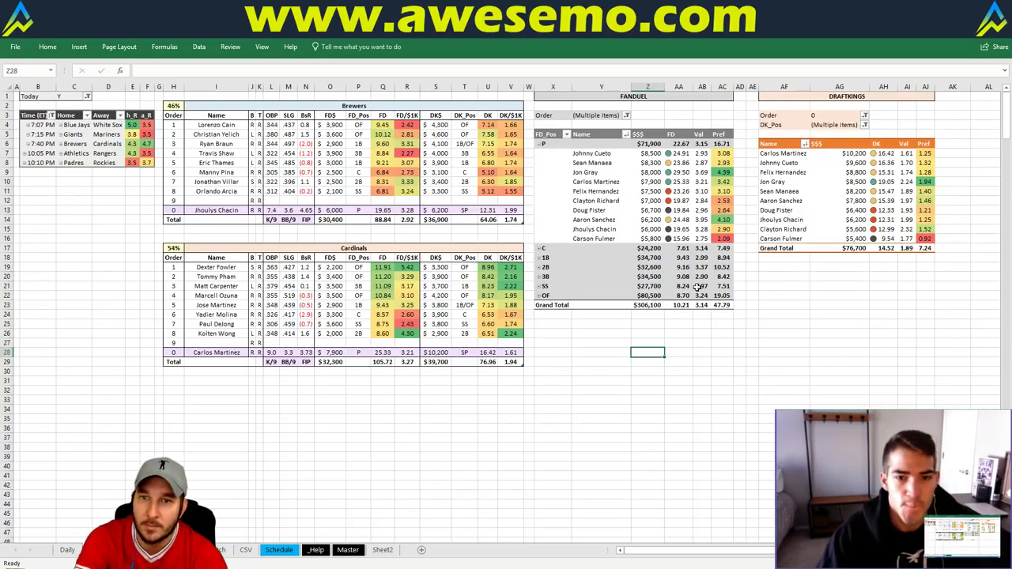
pyautogui.click(614, 357)
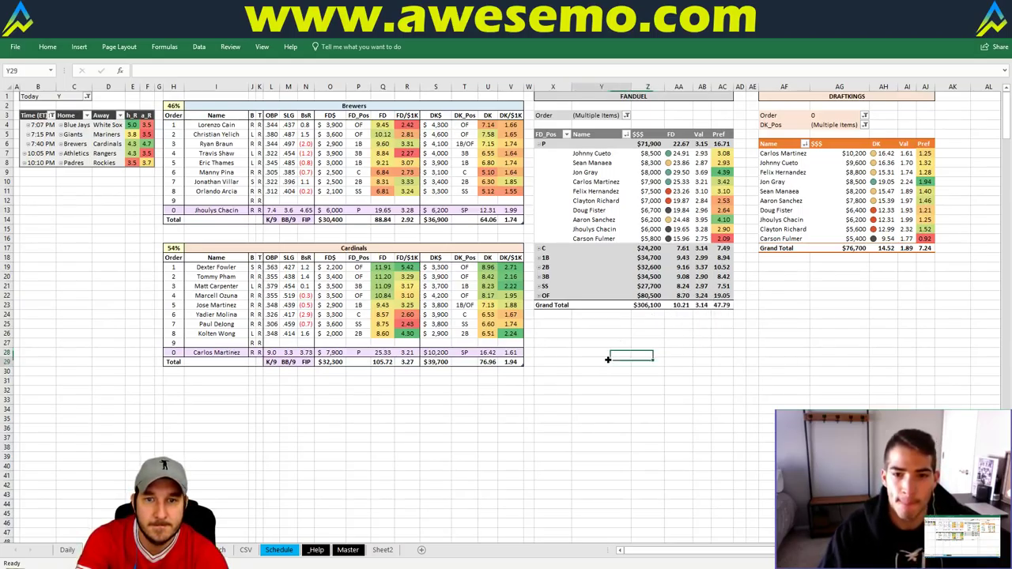
pyautogui.click(608, 324)
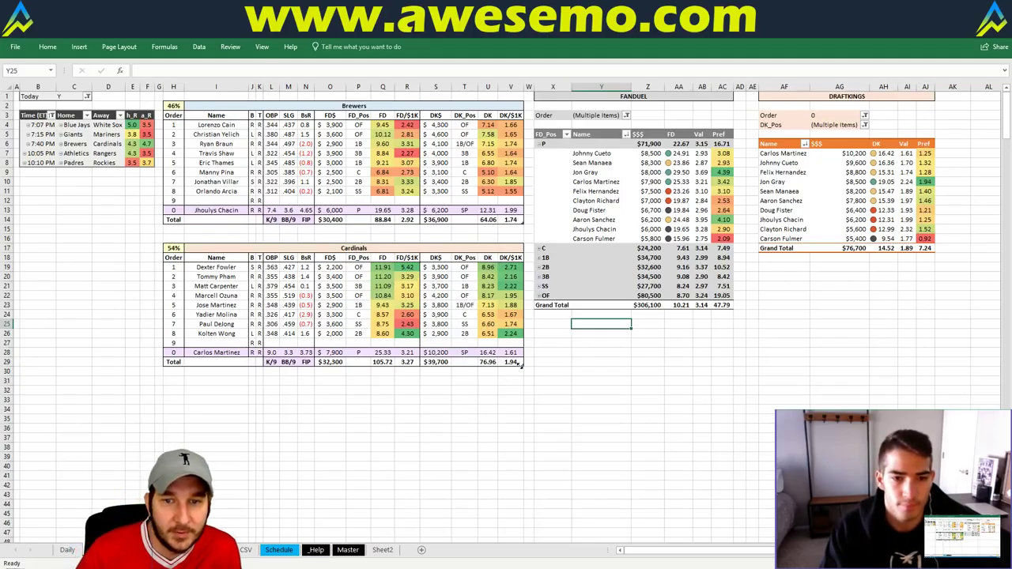
pyautogui.click(604, 341)
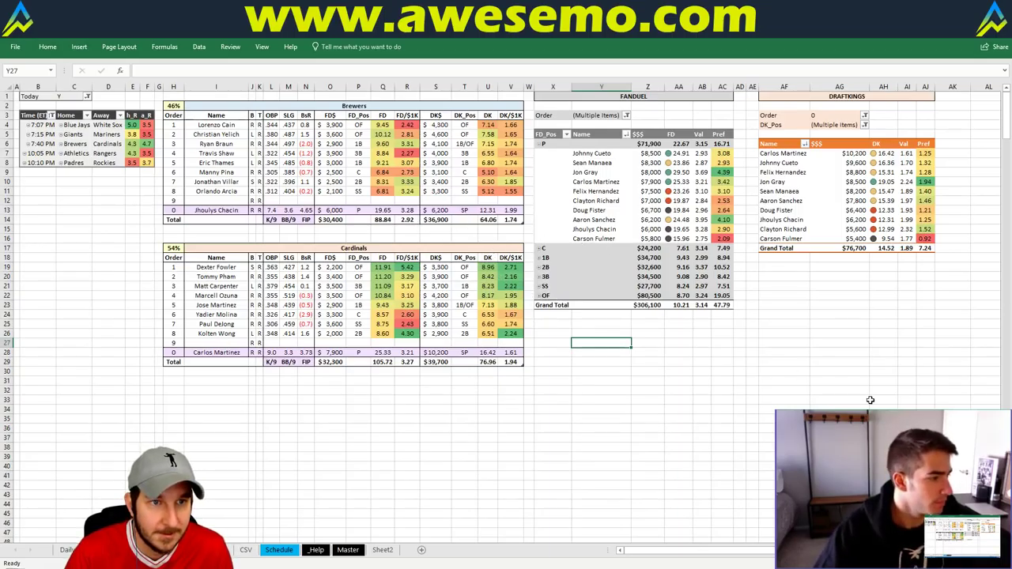
# Change the home team in the upper matchup table's header to Athletics.
pyautogui.click(276, 106)
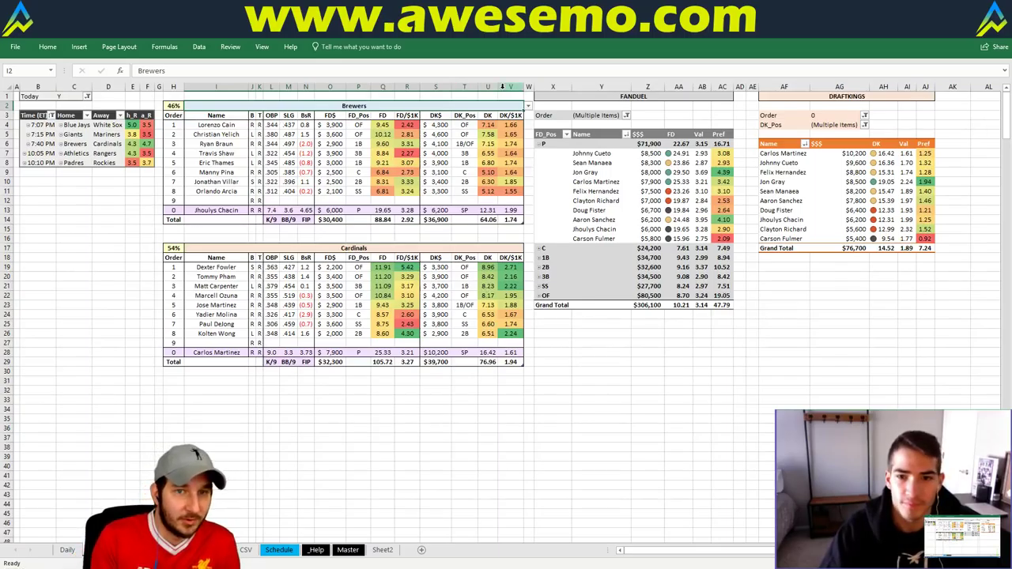
pyautogui.write('Athletics')
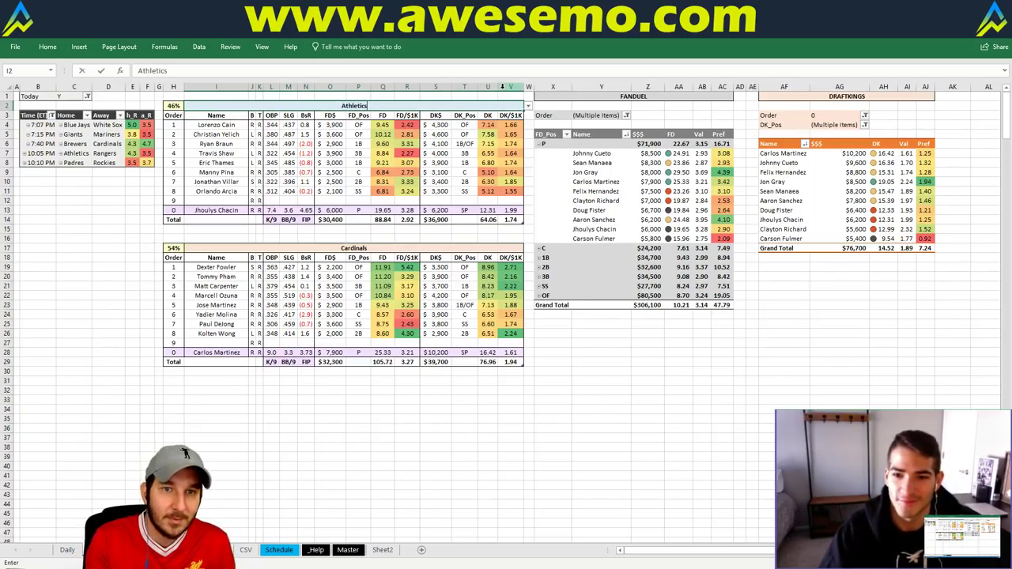
pyautogui.press('Return')
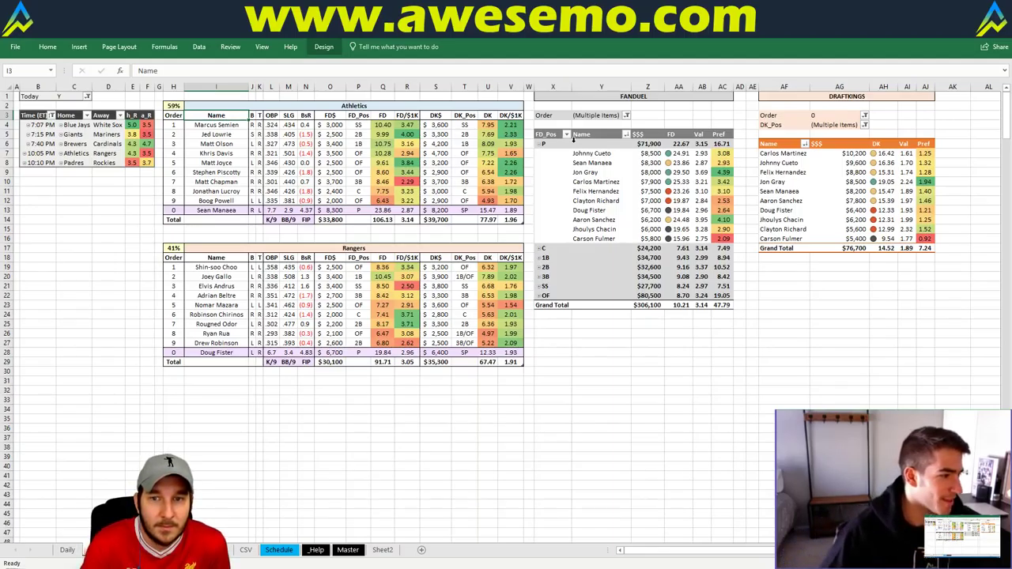
# Expand the FanDuel OF group in place of P, and highlight Khris Davis's row from name to Pref.
pyautogui.click(541, 144)
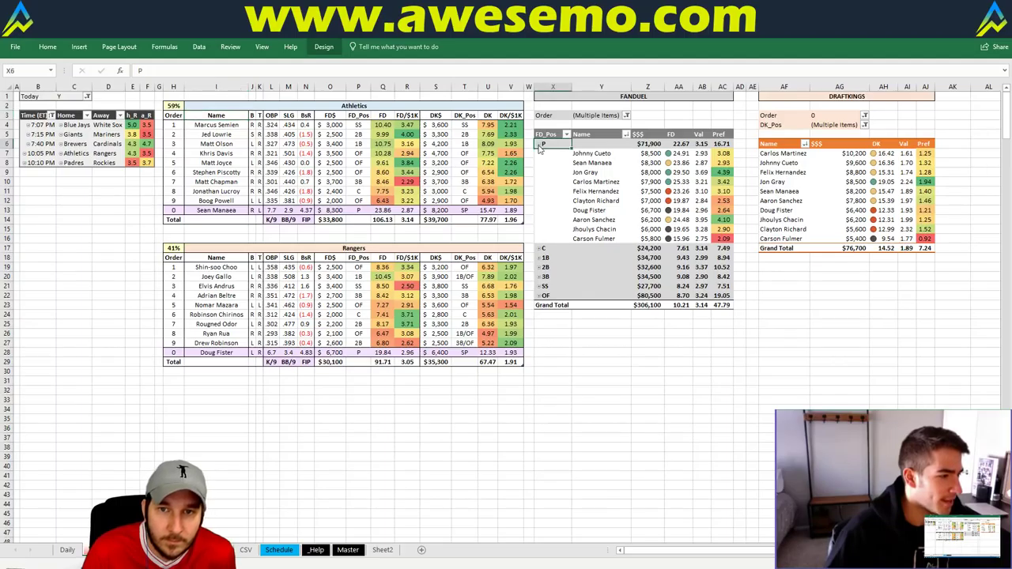
pyautogui.click(540, 201)
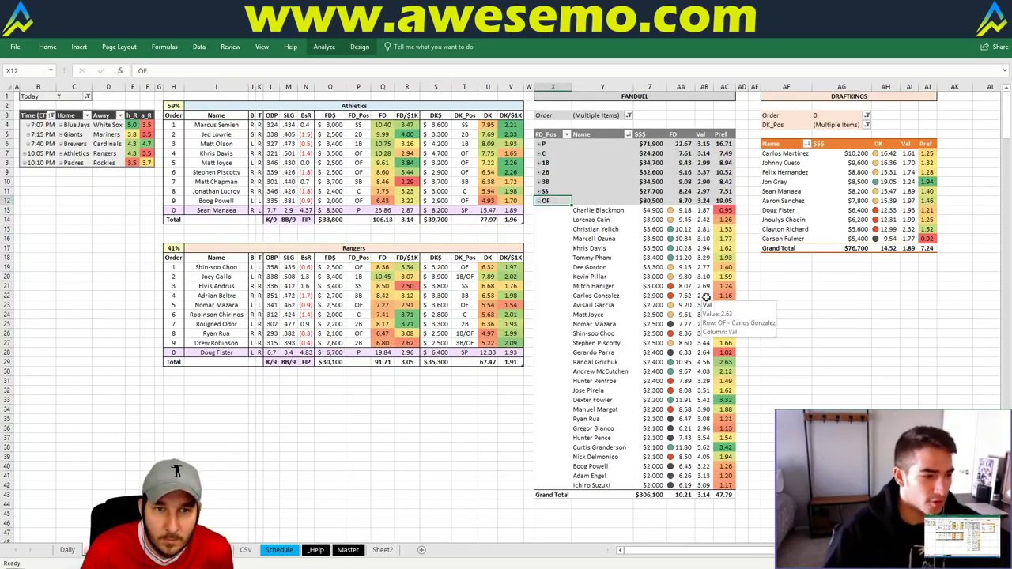
pyautogui.moveTo(599, 250); pyautogui.dragTo(728, 248)
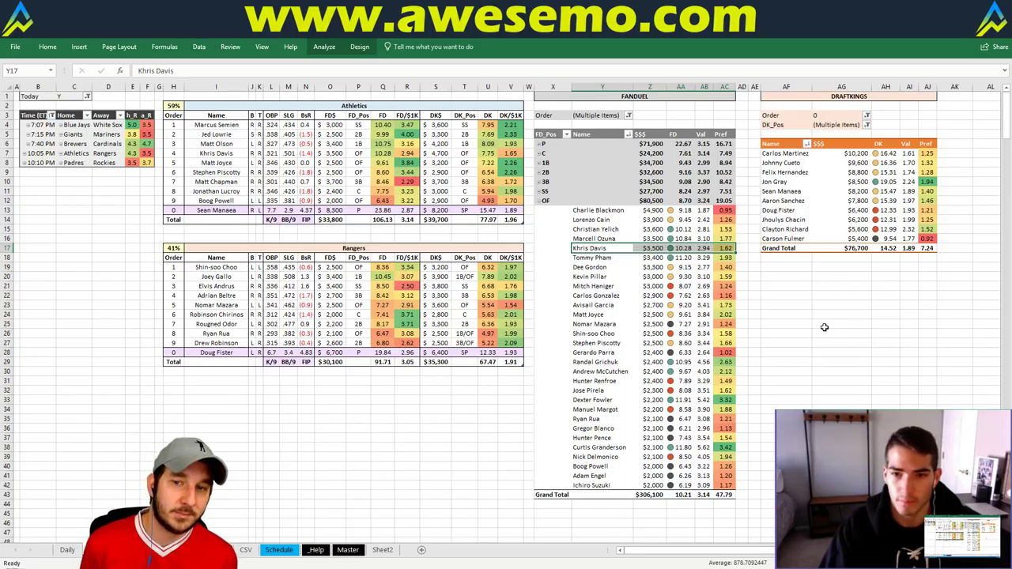
# Collapse the FanDuel OF group and expand the P group to review the pitchers.
pyautogui.click(538, 202)
pyautogui.click(538, 202)
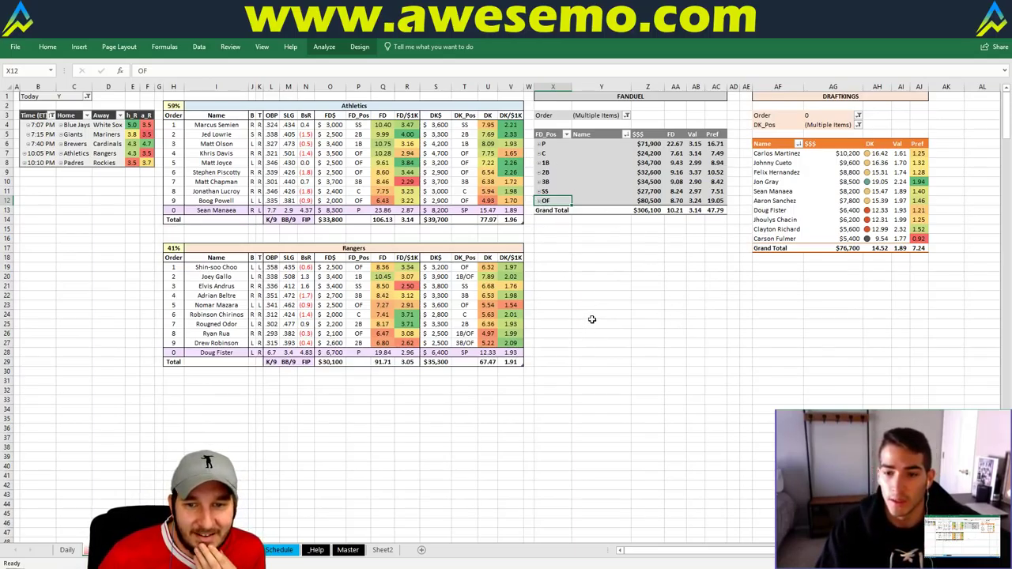
pyautogui.click(539, 144)
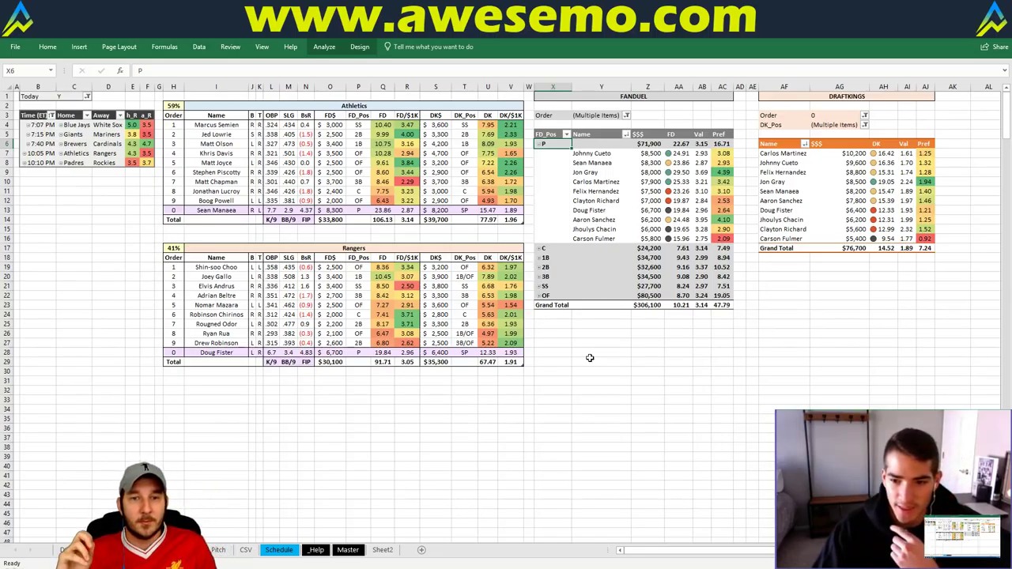
# Expand the FanDuel SS group in place of P and review the shortstops' FD projections.
pyautogui.click(539, 145)
pyautogui.click(539, 192)
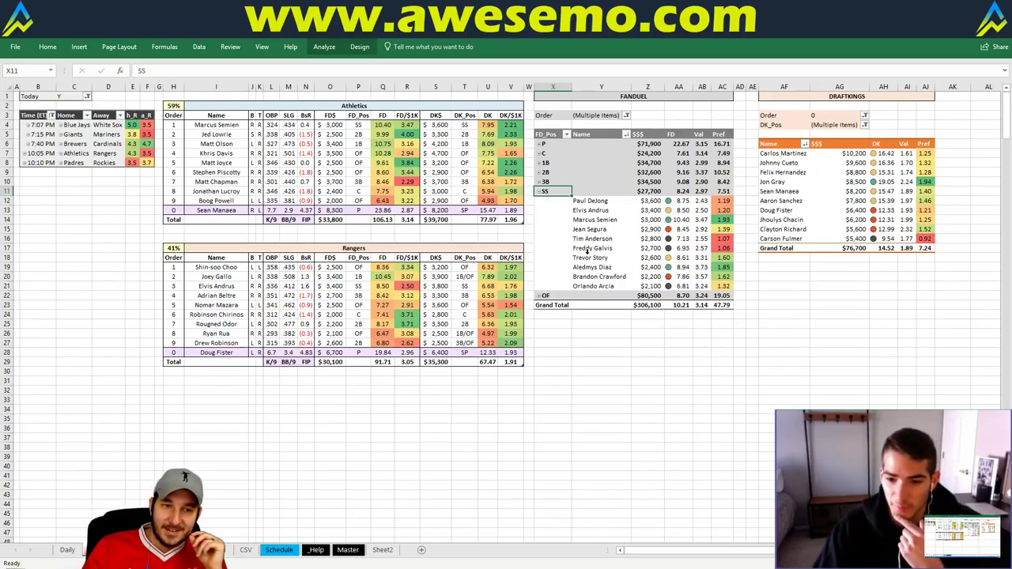
pyautogui.moveTo(678, 255)
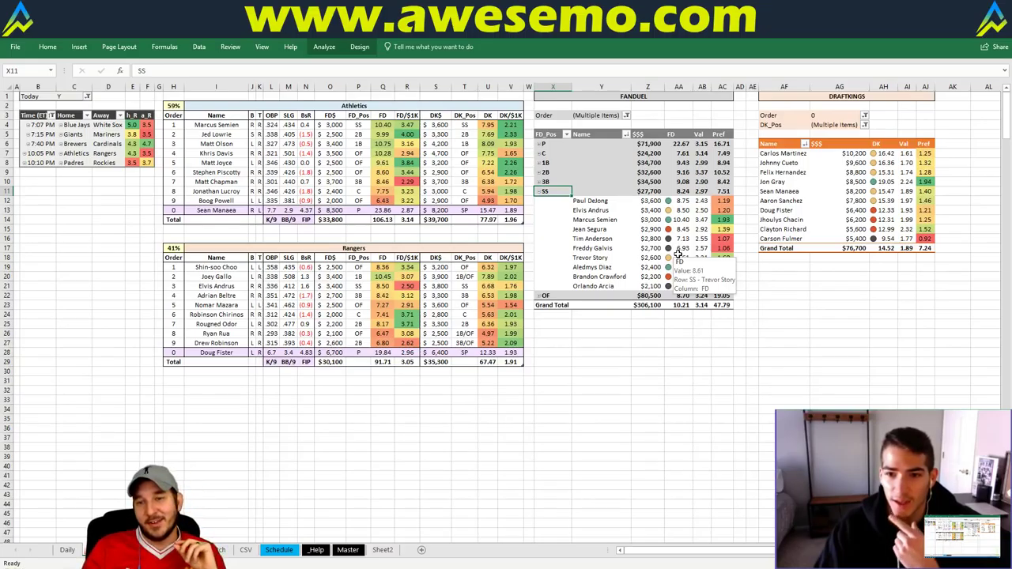
pyautogui.click(615, 352)
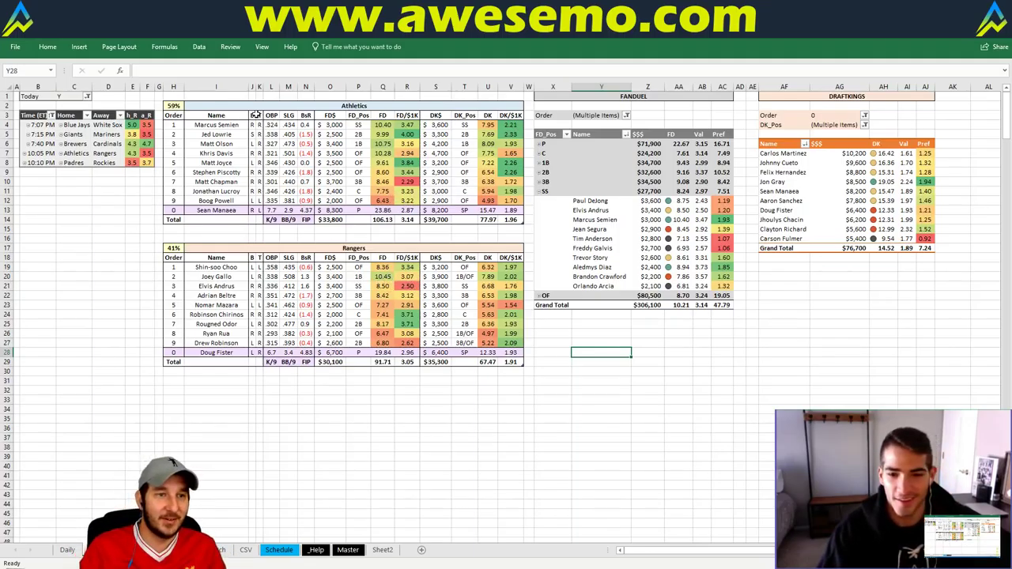
# Change the home team in the upper matchup table's header to Padres.
pyautogui.click(479, 107)
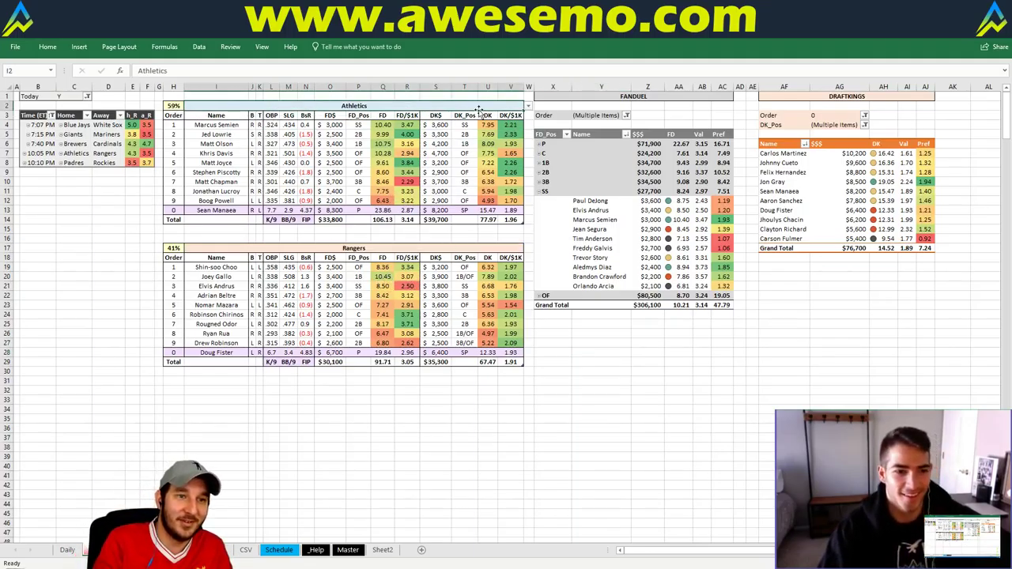
pyautogui.write('Padres')
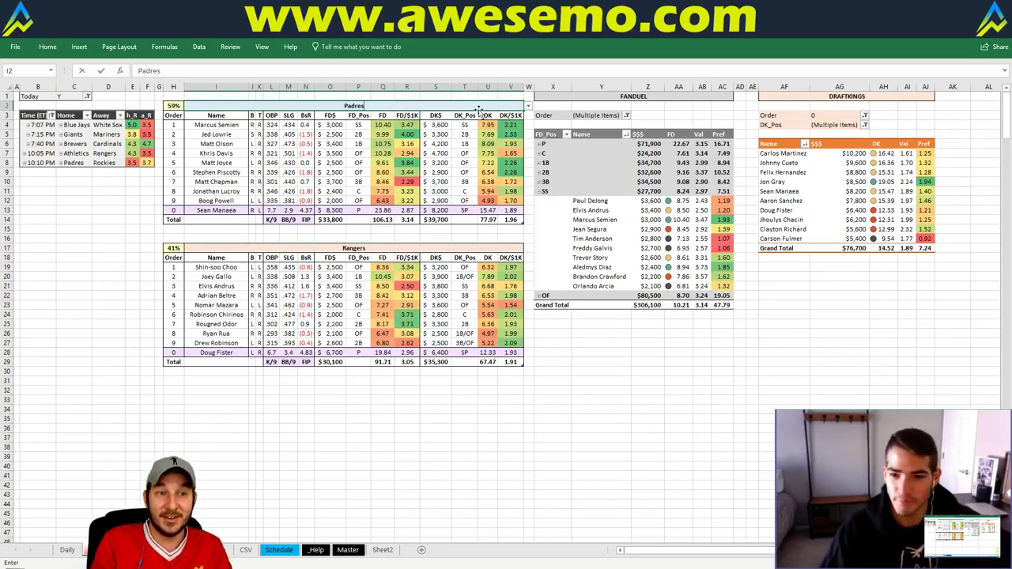
pyautogui.press('Escape')
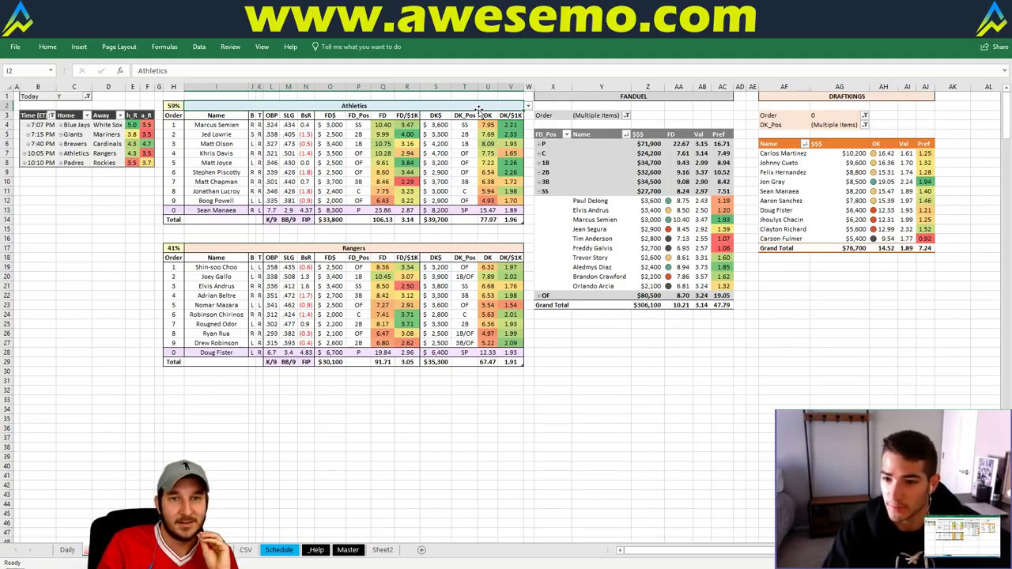
pyautogui.write('Padres')
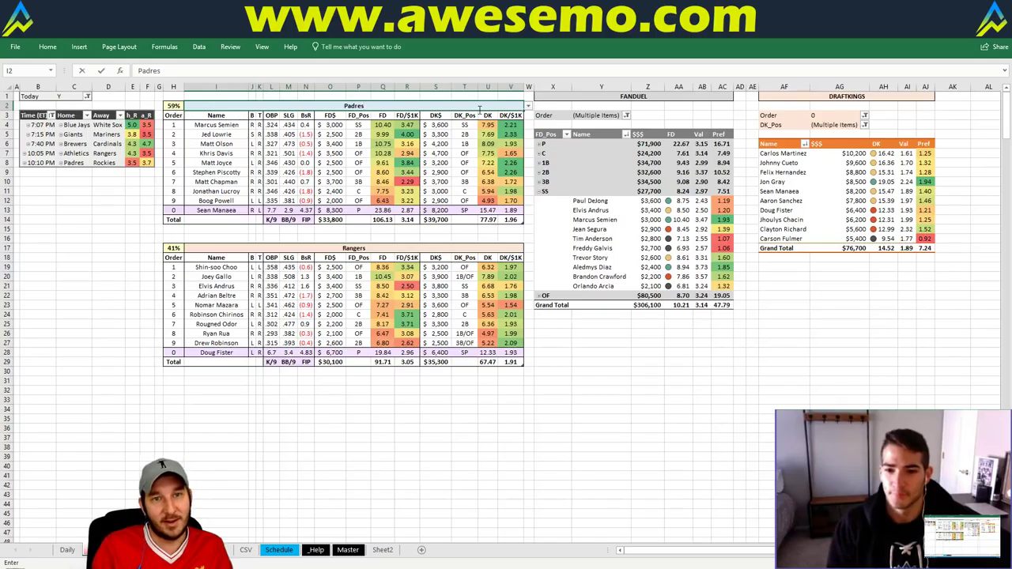
pyautogui.press('Return')
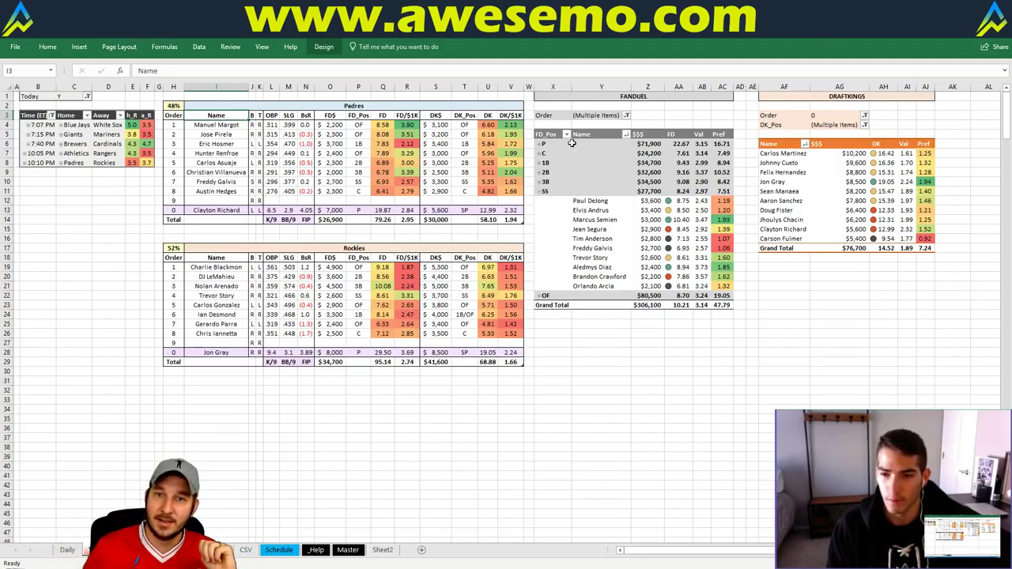
# Collapse the FanDuel SS group and expand P to compare the pitchers with the DraftKings list.
pyautogui.click(537, 192)
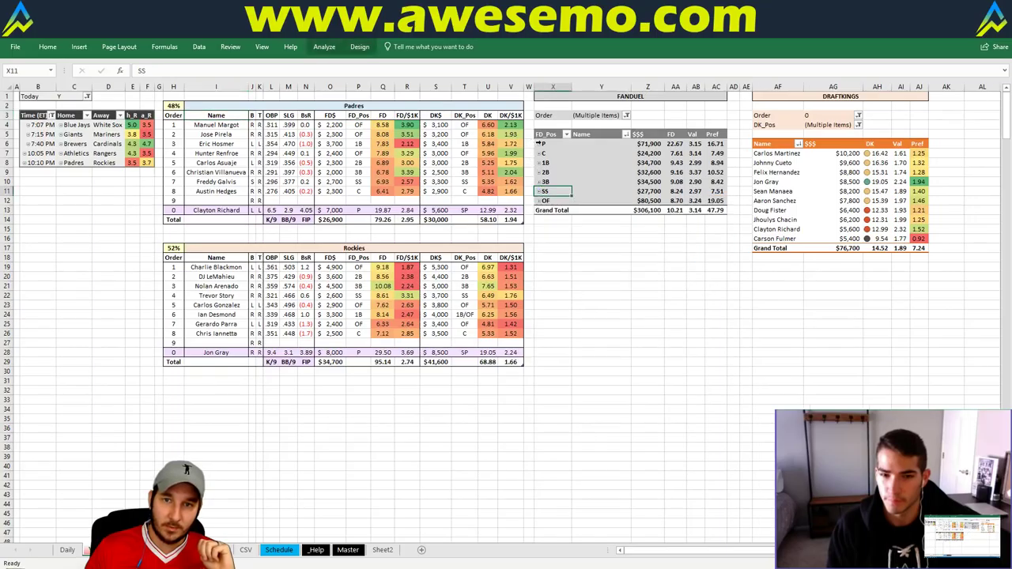
pyautogui.click(540, 145)
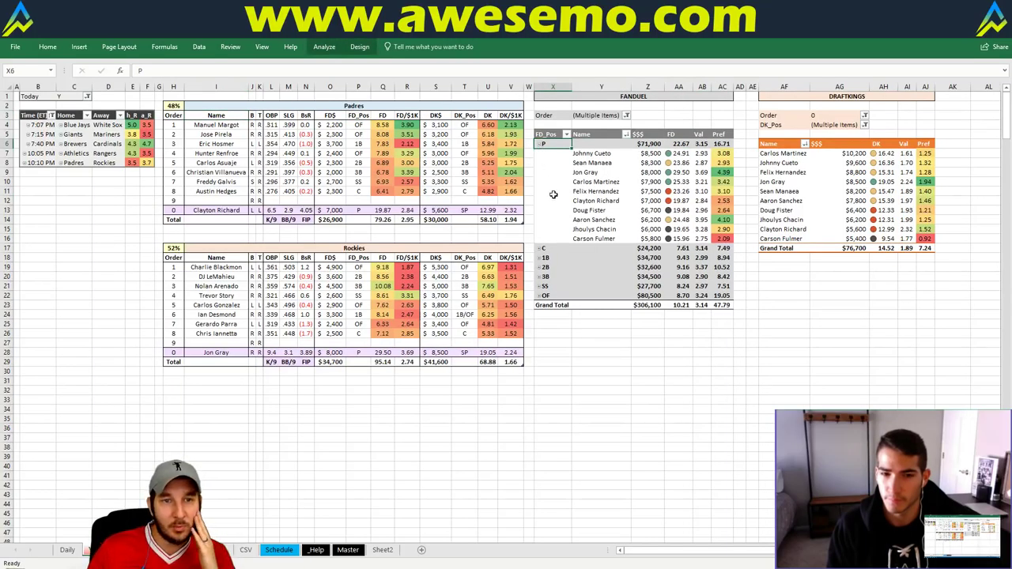
pyautogui.click(723, 372)
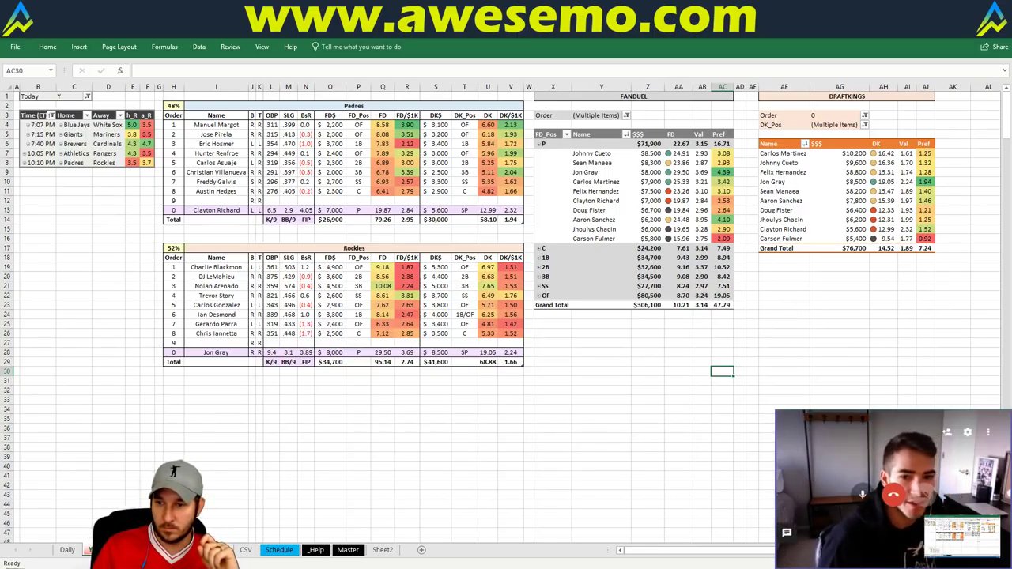
# Enlarge the sheet's zoom slightly and narrow the spacer column AD between the FanDuel and DraftKings tables.
pyautogui.scroll(1, 454, 293)
pyautogui.moveTo(651, 551); pyautogui.dragTo(621, 550)
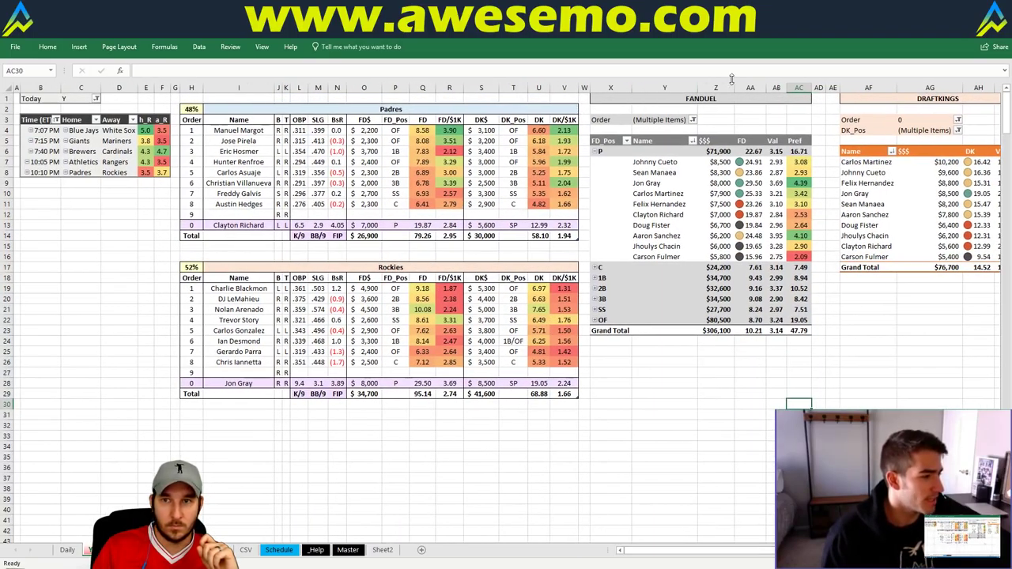
pyautogui.click(828, 89)
pyautogui.moveTo(828, 88); pyautogui.dragTo(822, 89)
pyautogui.click(844, 336)
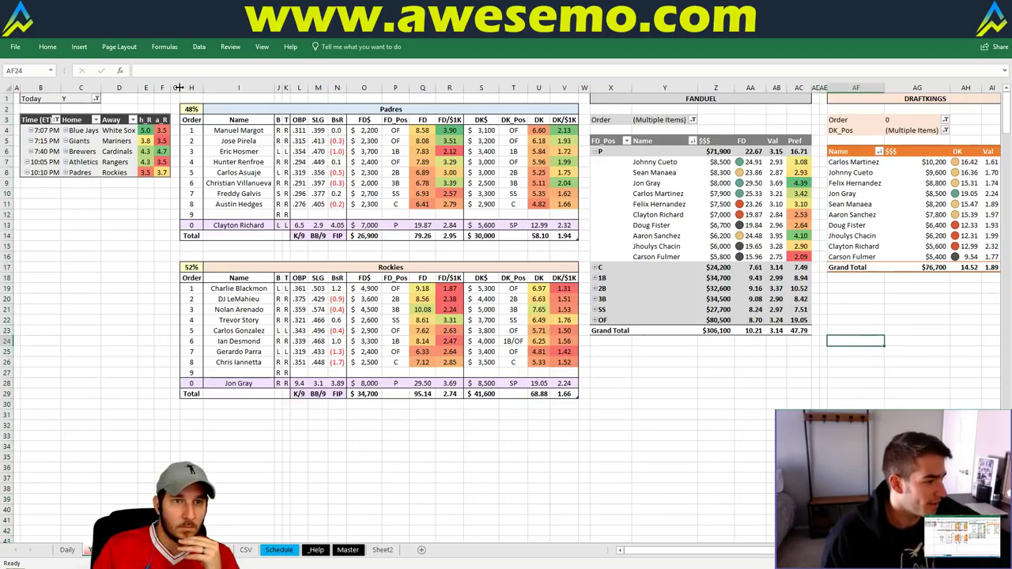
# Narrow the spacer columns G and W, and further tighten the gap between the FanDuel and DraftKings tables.
pyautogui.moveTo(180, 87); pyautogui.dragTo(174, 87)
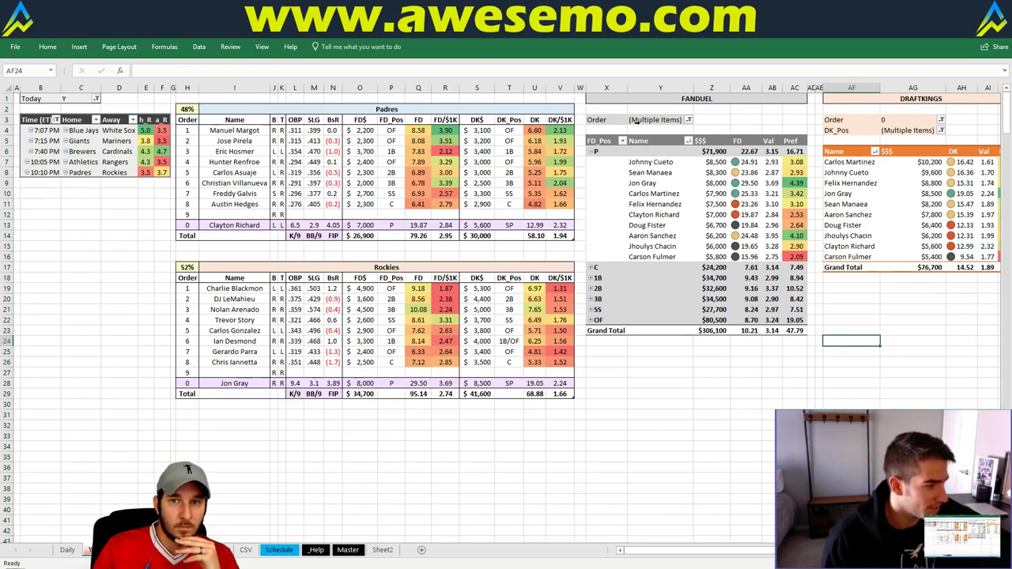
pyautogui.moveTo(581, 88); pyautogui.dragTo(576, 88)
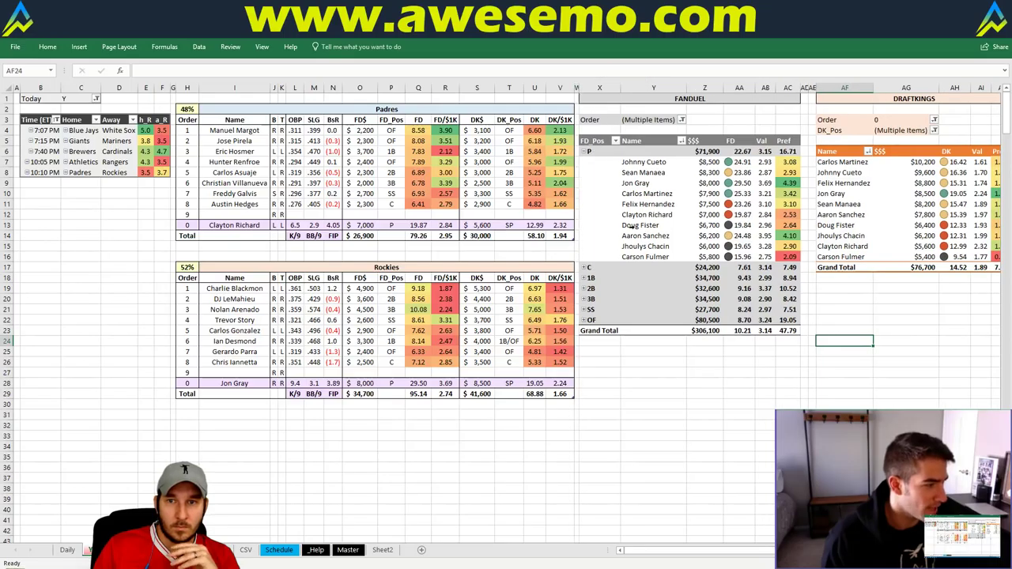
pyautogui.click(680, 373)
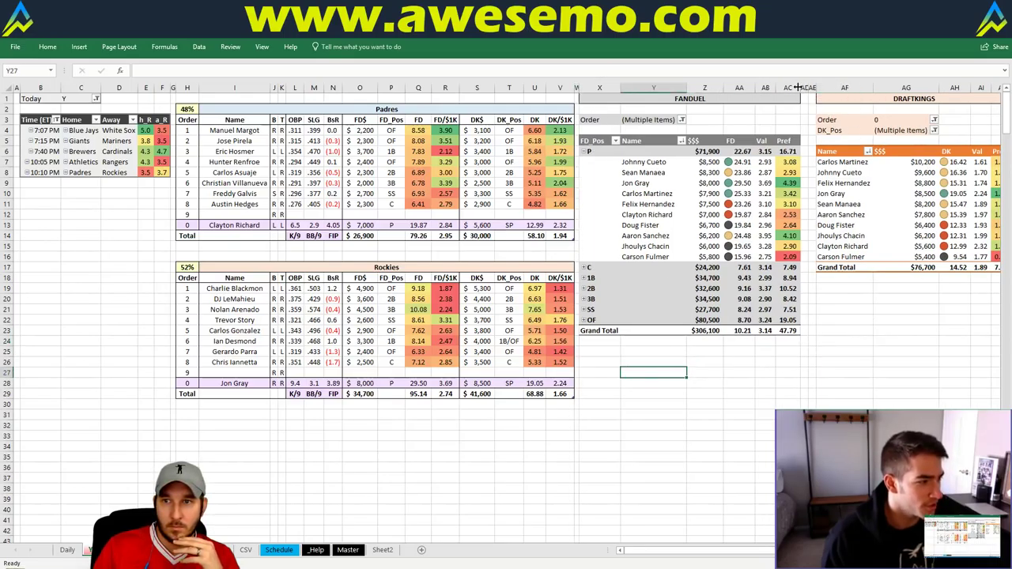
pyautogui.moveTo(800, 87); pyautogui.dragTo(803, 86)
pyautogui.click(834, 290)
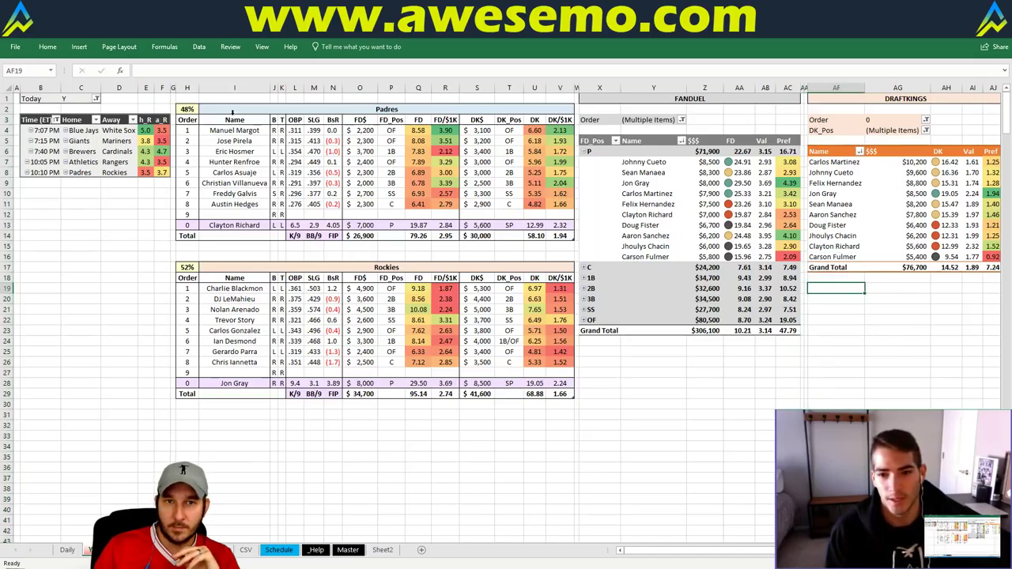
# Fit the widths of the matchup table columns H through V to their contents.
pyautogui.moveTo(187, 87); pyautogui.dragTo(571, 85)
pyautogui.moveTo(637, 341)
pyautogui.mouseDown()
pyautogui.moveTo(569, 272)
pyautogui.moveTo(651, 351)
pyautogui.mouseUp()
pyautogui.click(819, 436)
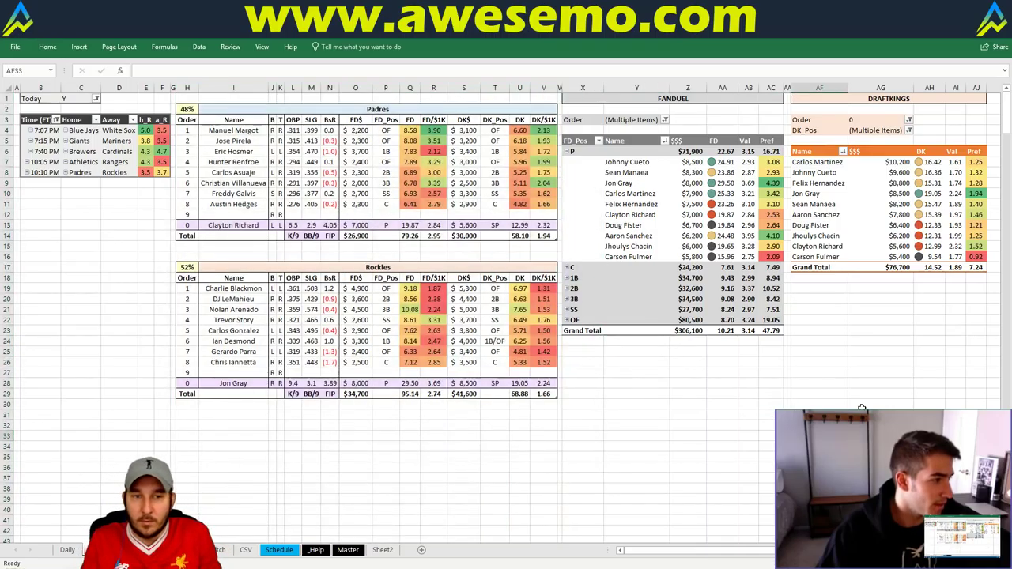
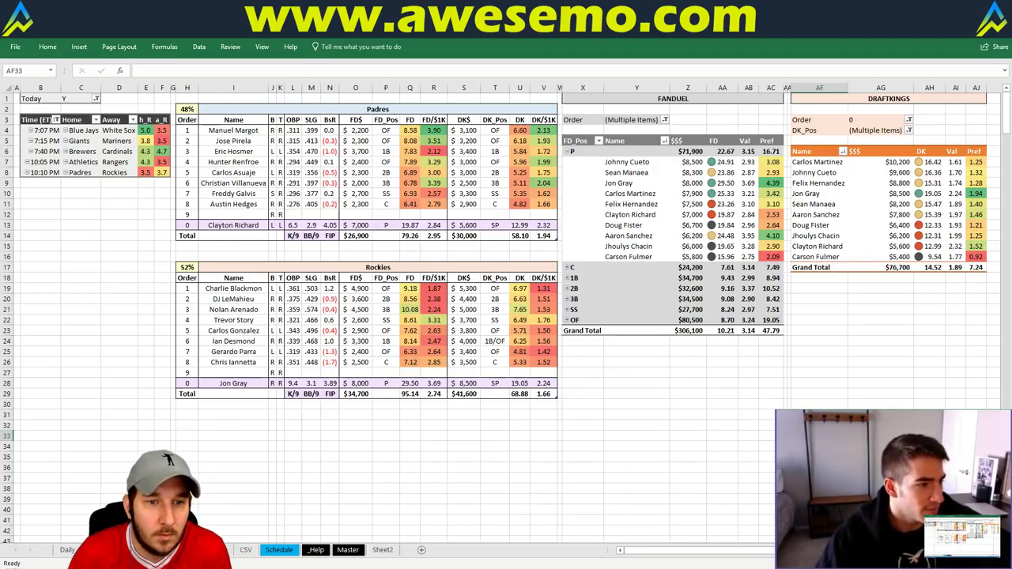
# Collapse the FanDuel P group, expand 3B, and filter the DraftKings DK_Pos field to positions containing 3B.
pyautogui.click(568, 151)
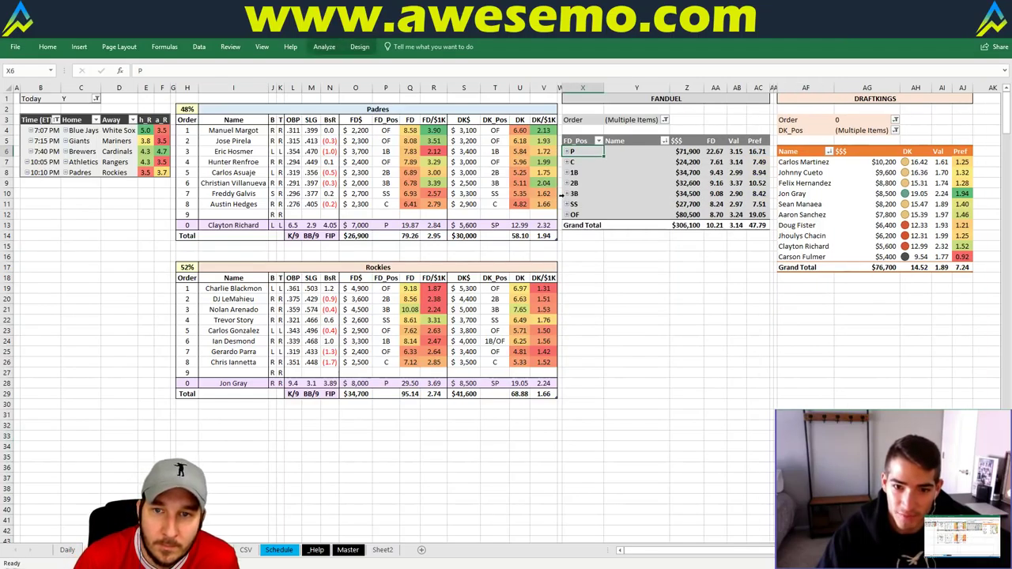
pyautogui.click(567, 193)
pyautogui.click(907, 130)
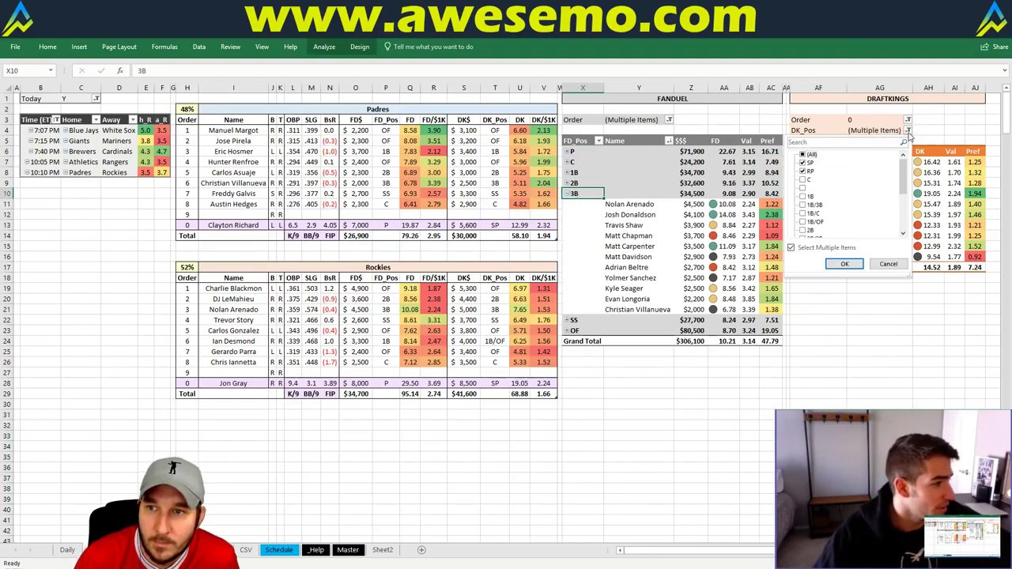
pyautogui.click(863, 140)
pyautogui.write('3b')
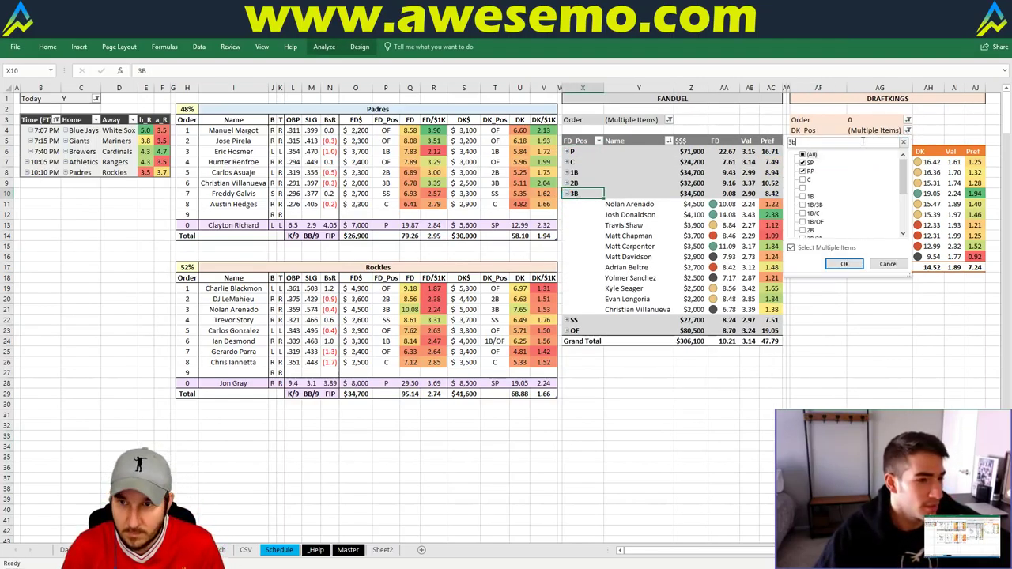
pyautogui.press('Return')
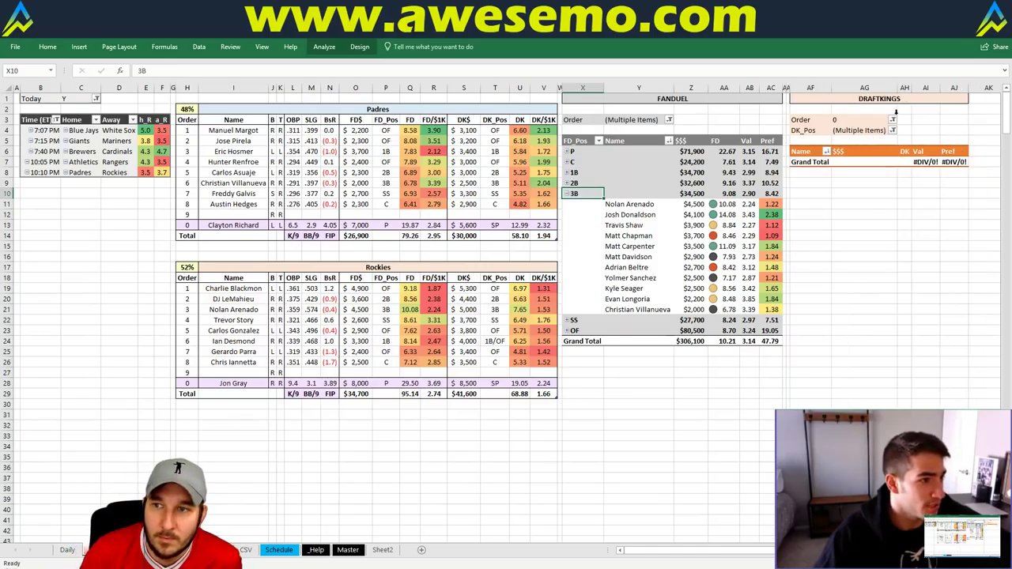
# Filter the DraftKings Order field to batting spots 1 through 9, excluding 0 and blank.
pyautogui.click(892, 119)
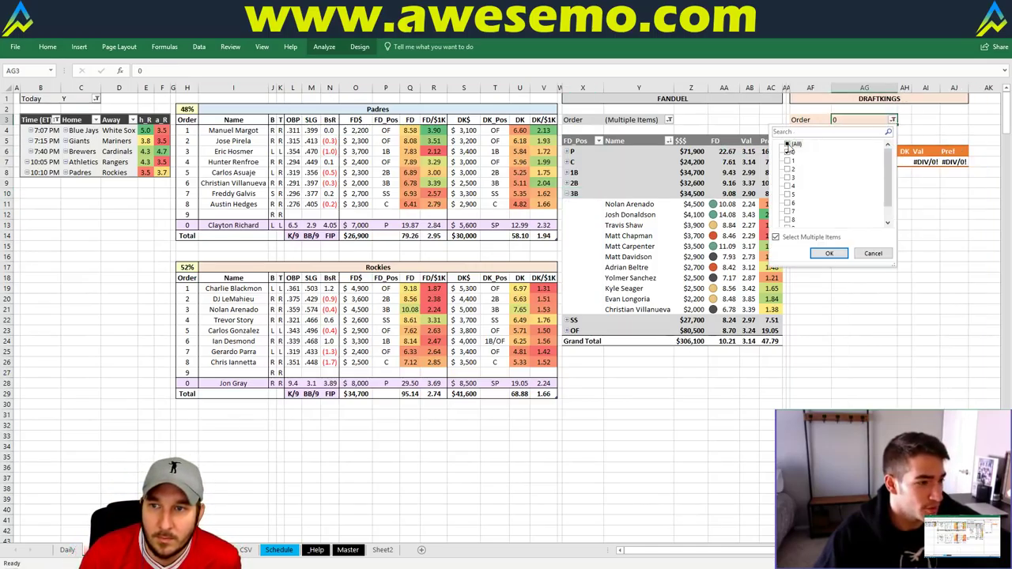
pyautogui.click(788, 147)
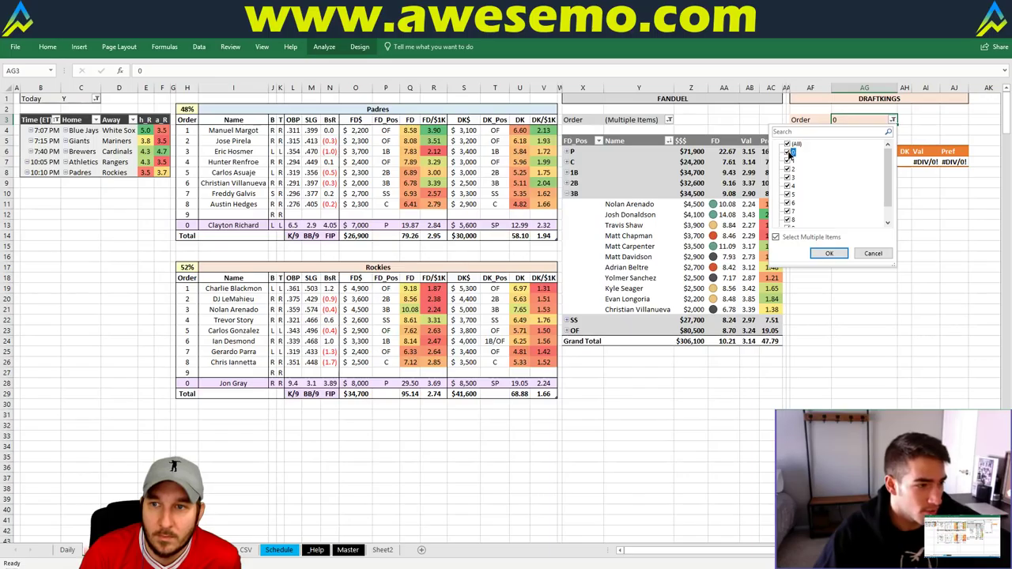
pyautogui.click(887, 222)
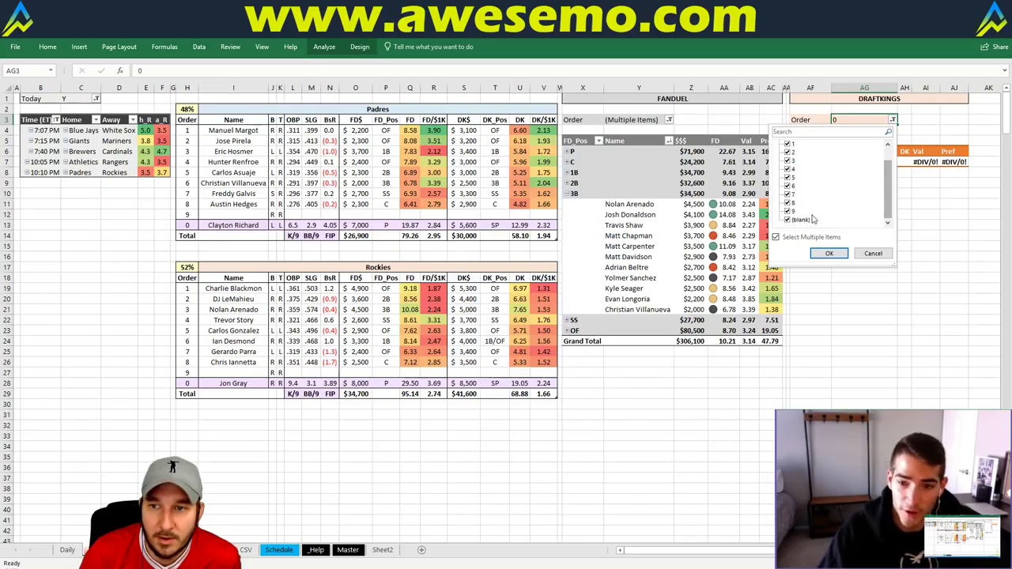
pyautogui.click(788, 220)
pyautogui.click(829, 253)
pyautogui.click(837, 341)
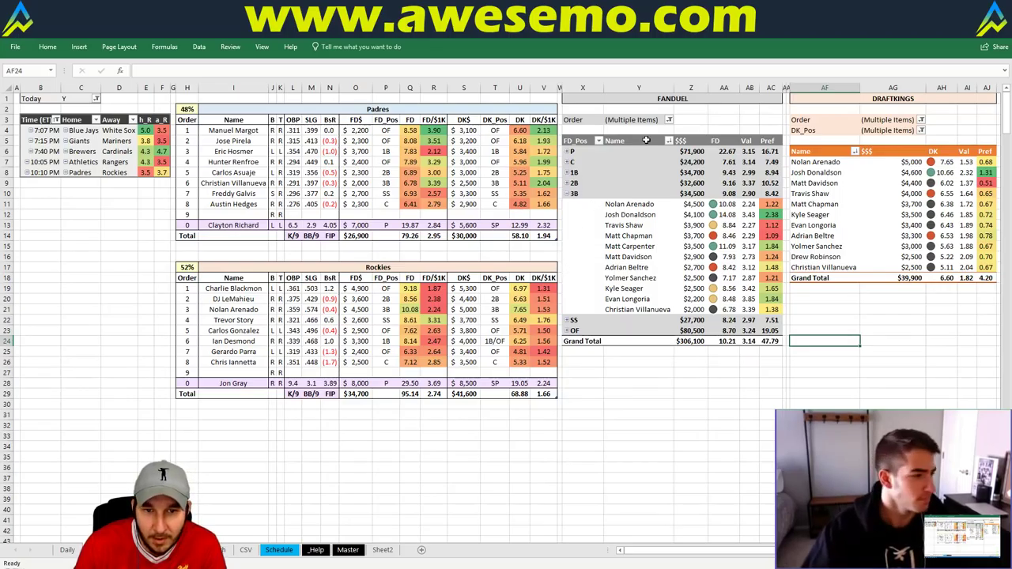
# Collapse the FanDuel 3B group, expand SS, and filter the DraftKings DK_Pos field to positions containing SS.
pyautogui.click(566, 193)
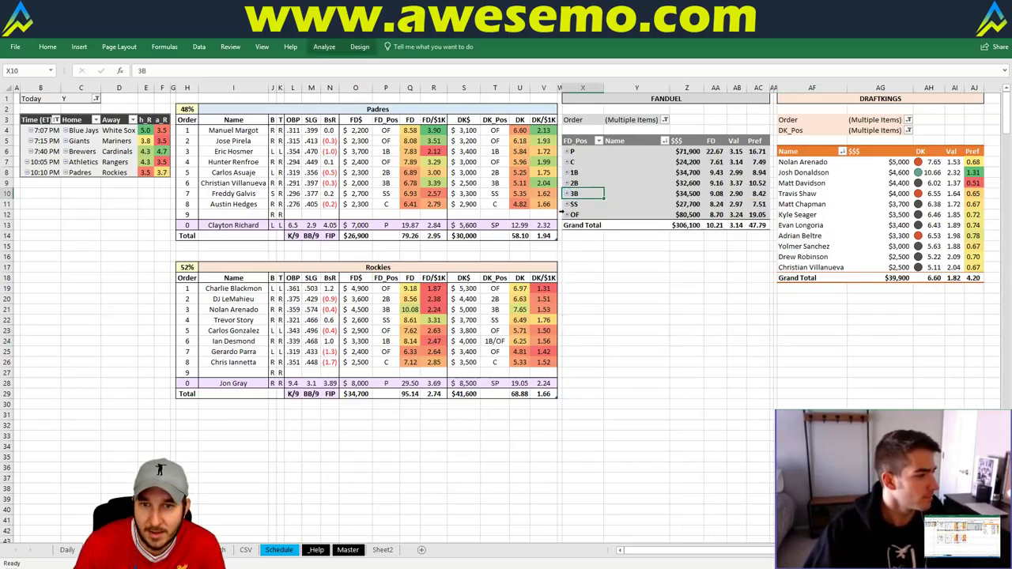
pyautogui.click(567, 205)
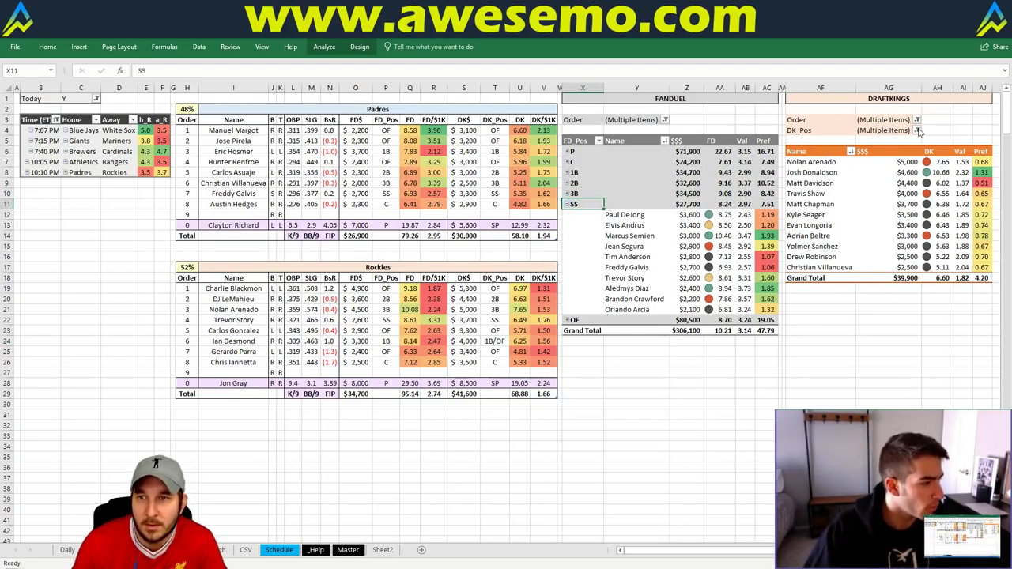
pyautogui.click(916, 130)
pyautogui.click(822, 143)
pyautogui.write('ss')
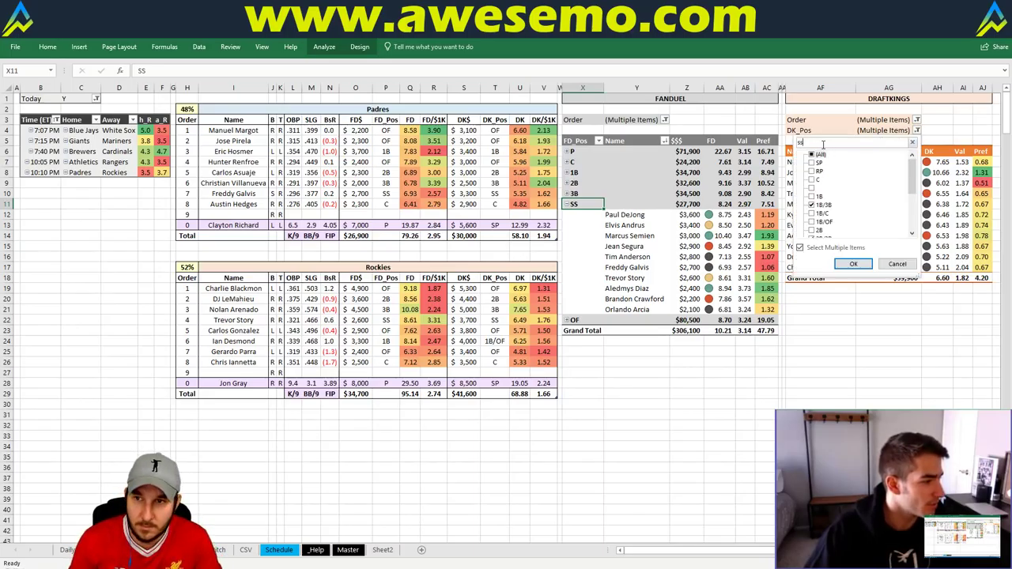
pyautogui.press('Return')
pyautogui.click(861, 318)
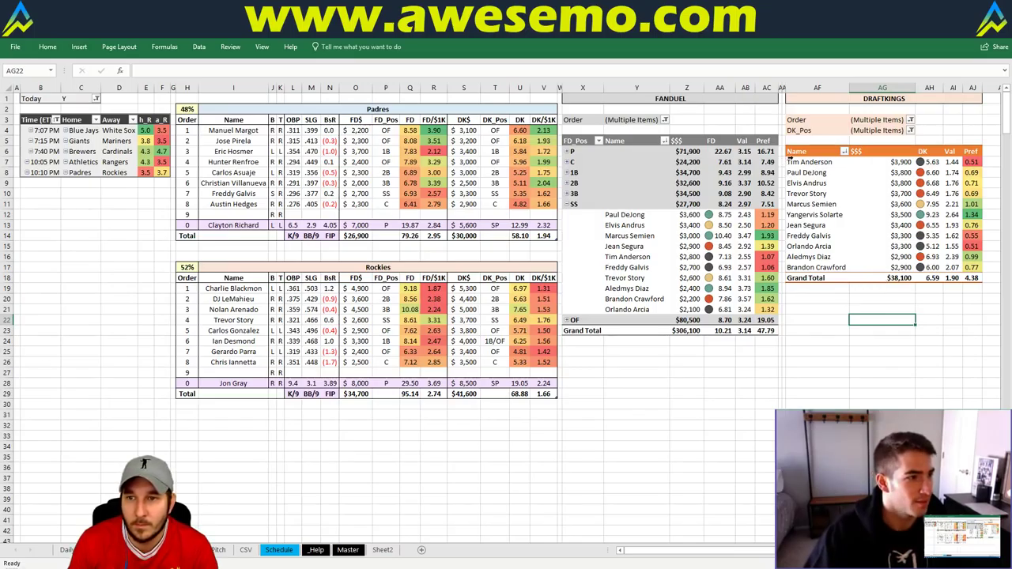
# Compare the top-priced DraftKings shortstops with the FanDuel SS group and check Trevor Story's FanDuel entry.
pyautogui.moveTo(812, 162); pyautogui.dragTo(817, 198)
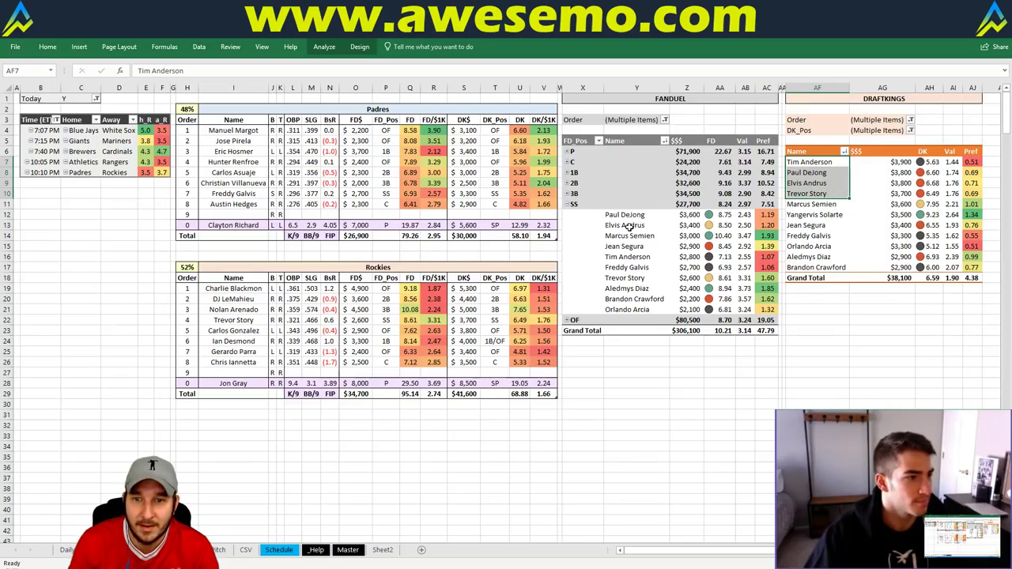
pyautogui.moveTo(637, 279)
pyautogui.mouseDown()
pyautogui.moveTo(633, 309)
pyautogui.moveTo(632, 287)
pyautogui.mouseUp()
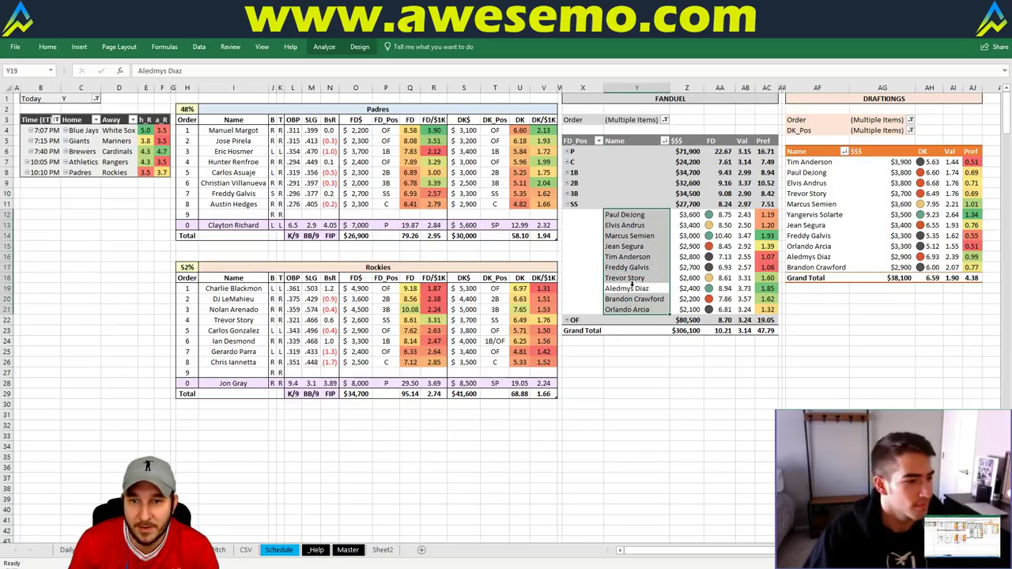
pyautogui.click(625, 278)
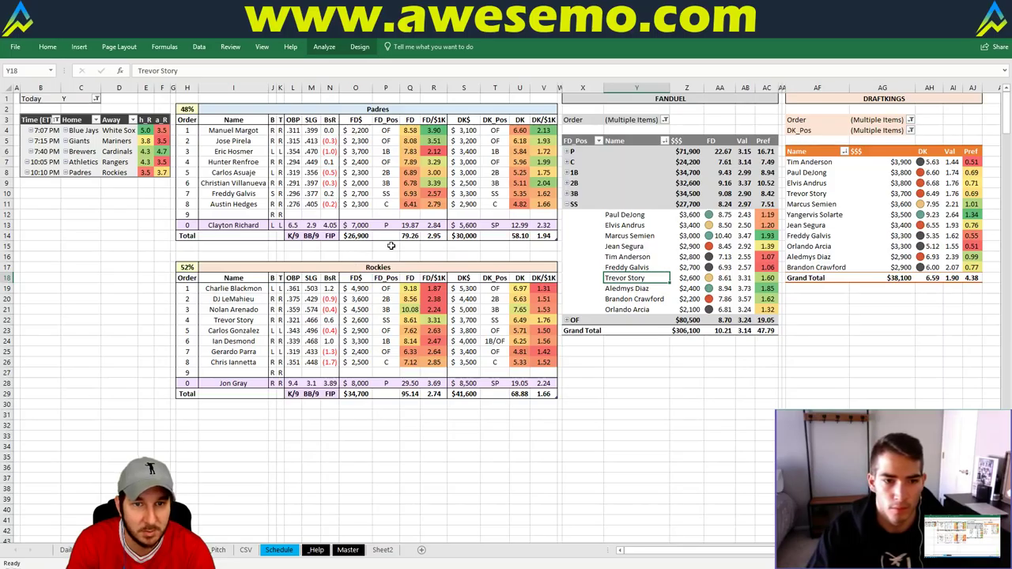
pyautogui.click(668, 408)
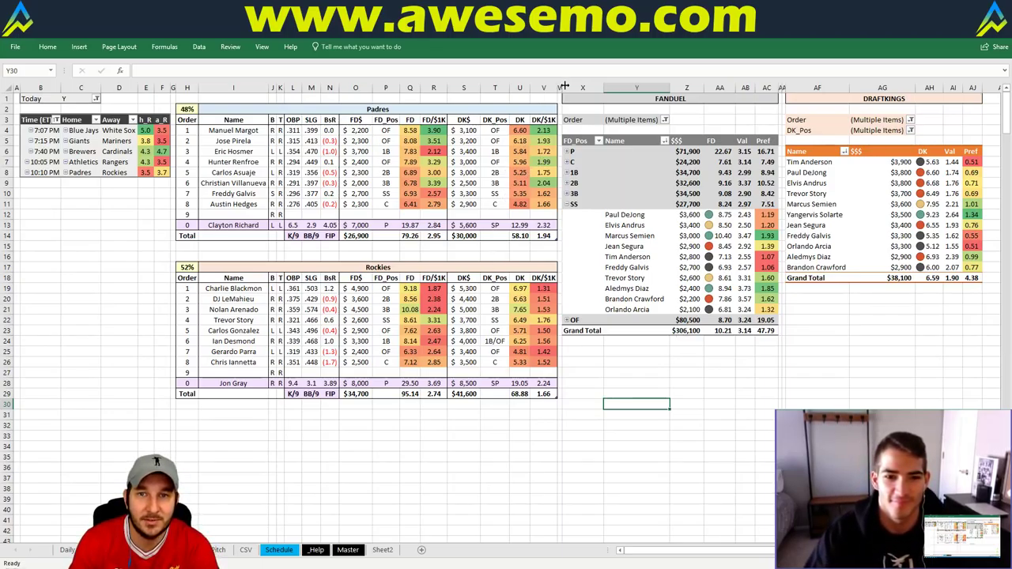
pyautogui.click(504, 246)
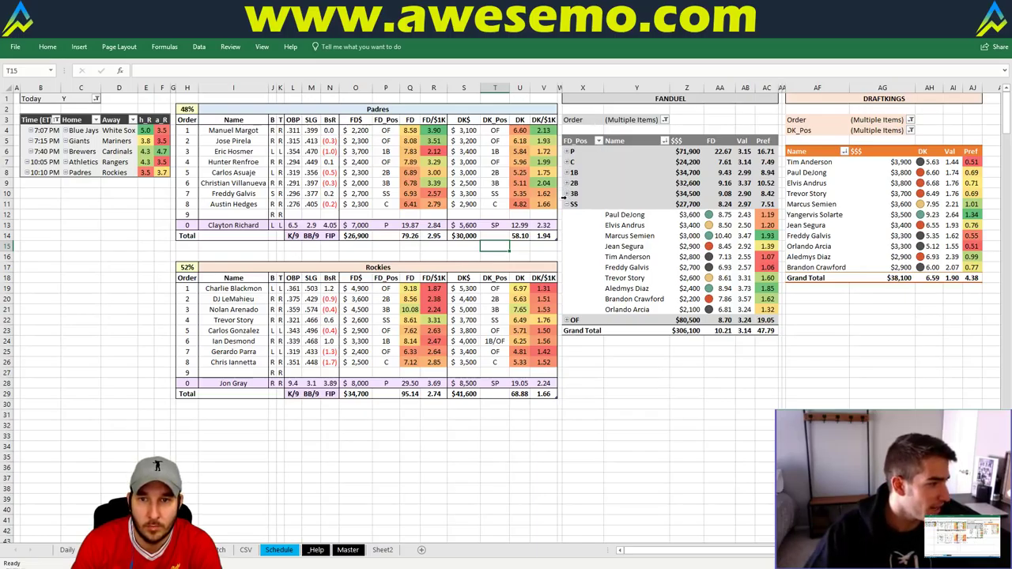
# Collapse the FanDuel SS group, glance at 2B, and expand OF to review the outfielders.
pyautogui.click(566, 204)
pyautogui.click(566, 183)
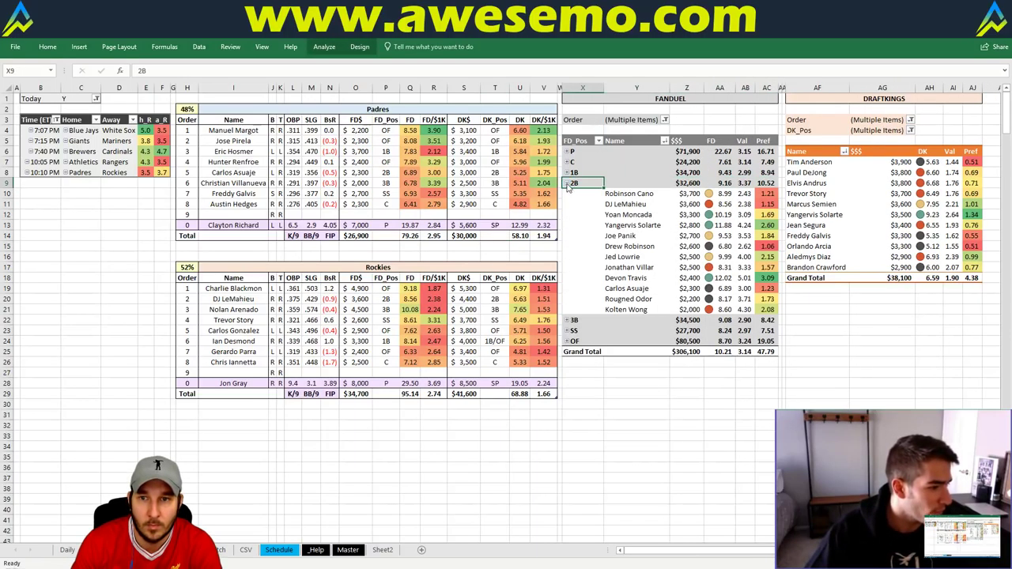
pyautogui.click(567, 184)
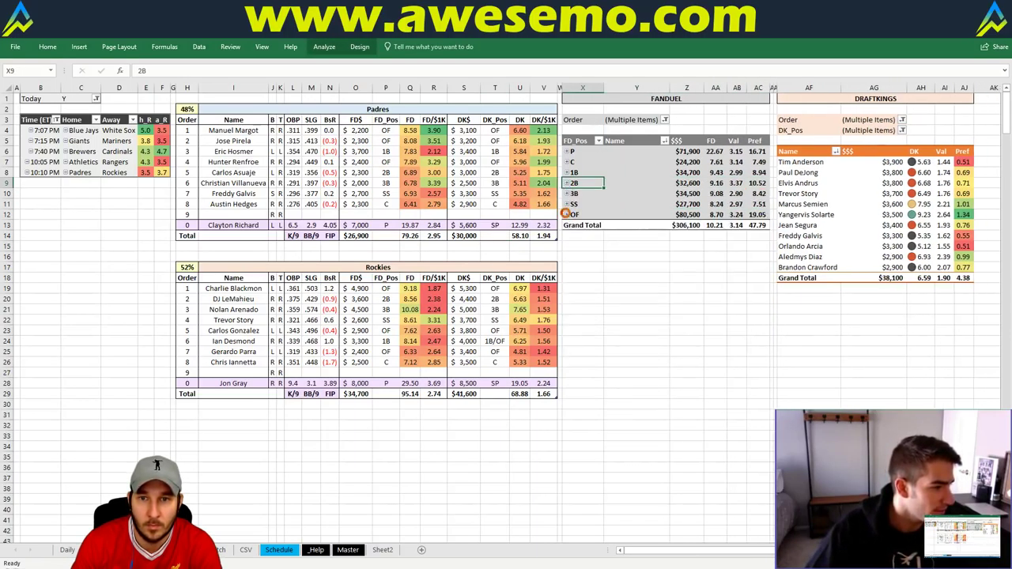
pyautogui.click(567, 215)
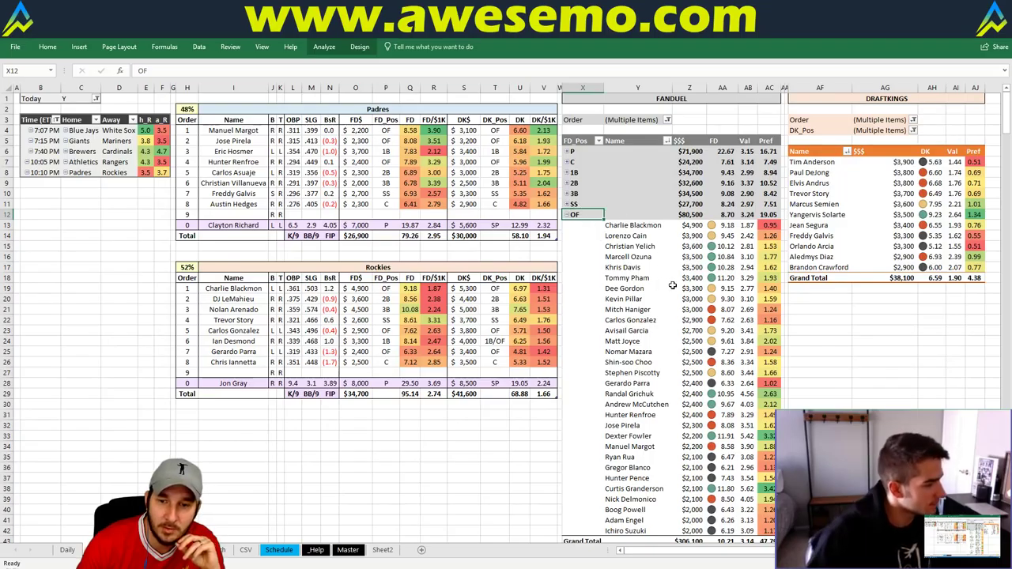
pyautogui.scroll(-1, 671, 230)
pyautogui.scroll(1, 624, 220)
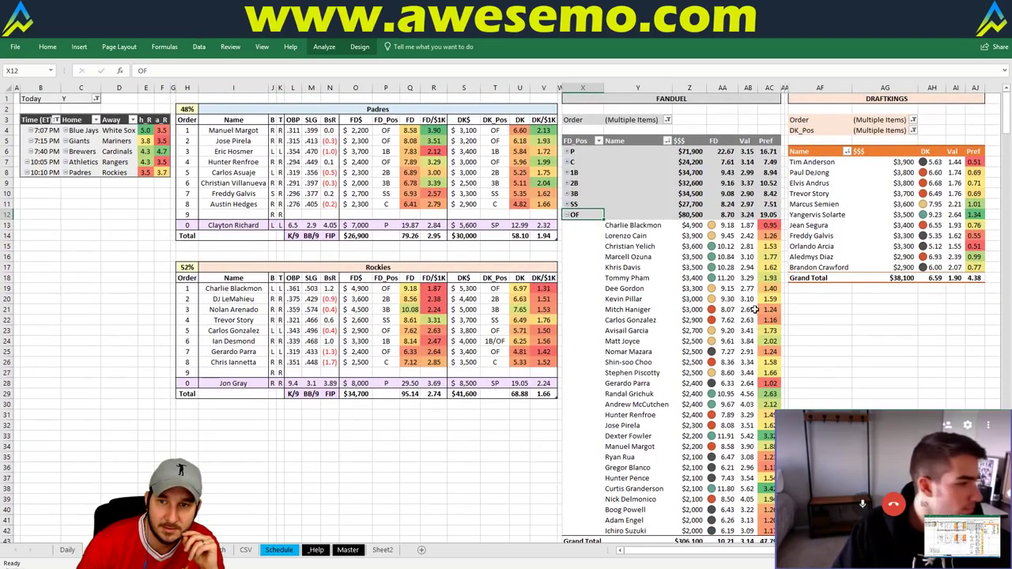
pyautogui.click(667, 120)
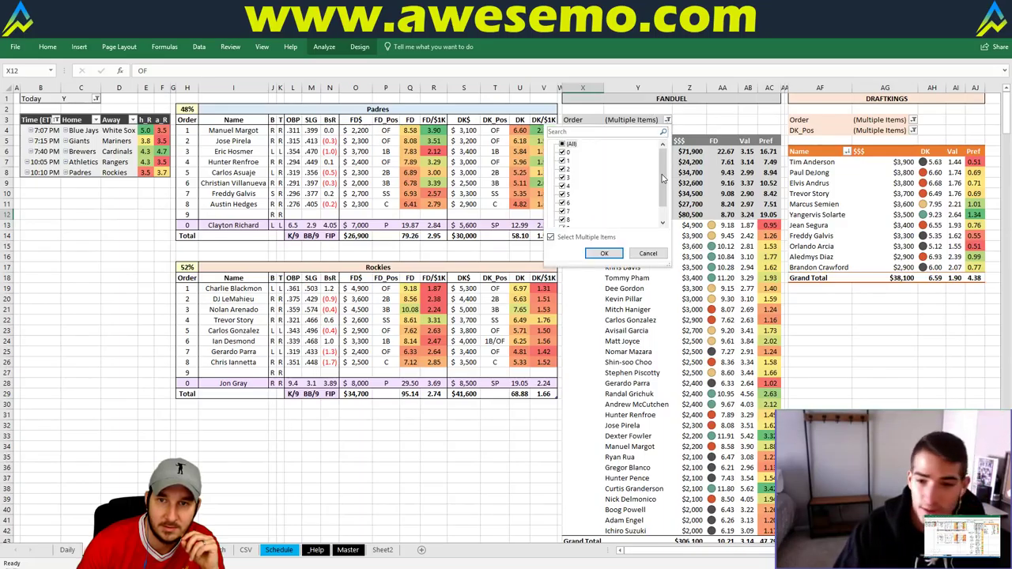
pyautogui.click(648, 252)
pyautogui.click(897, 340)
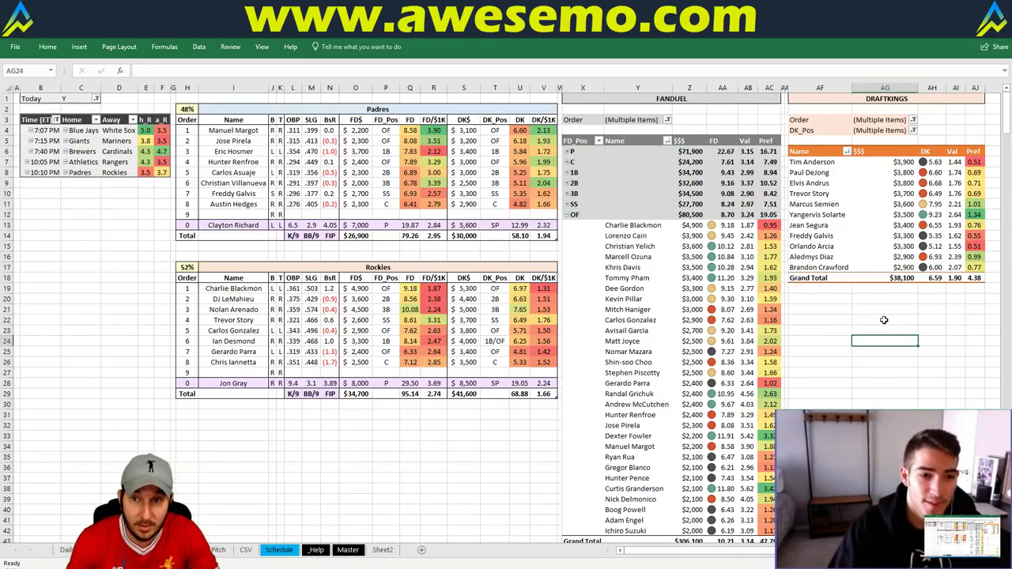
pyautogui.click(829, 290)
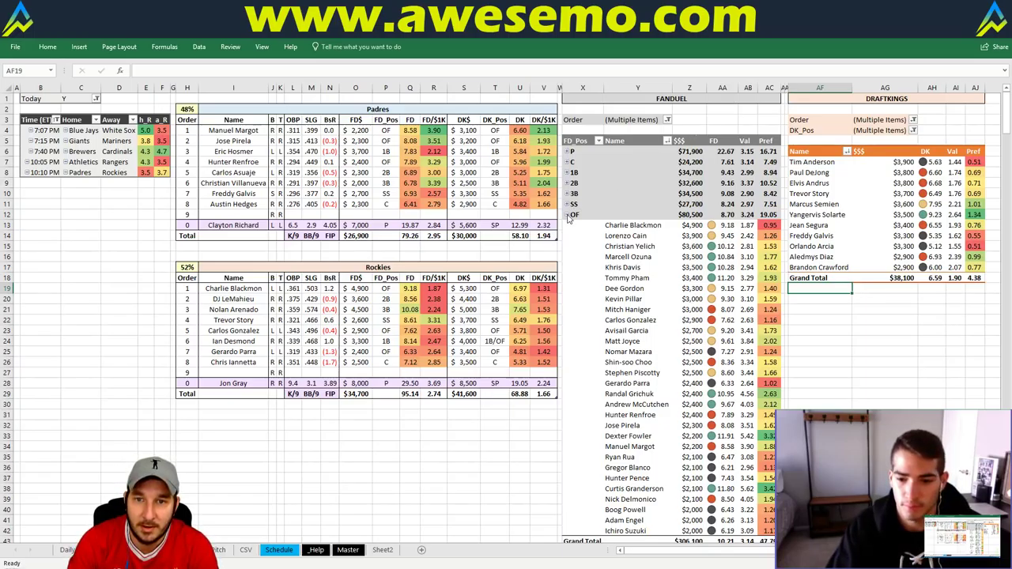
pyautogui.click(855, 300)
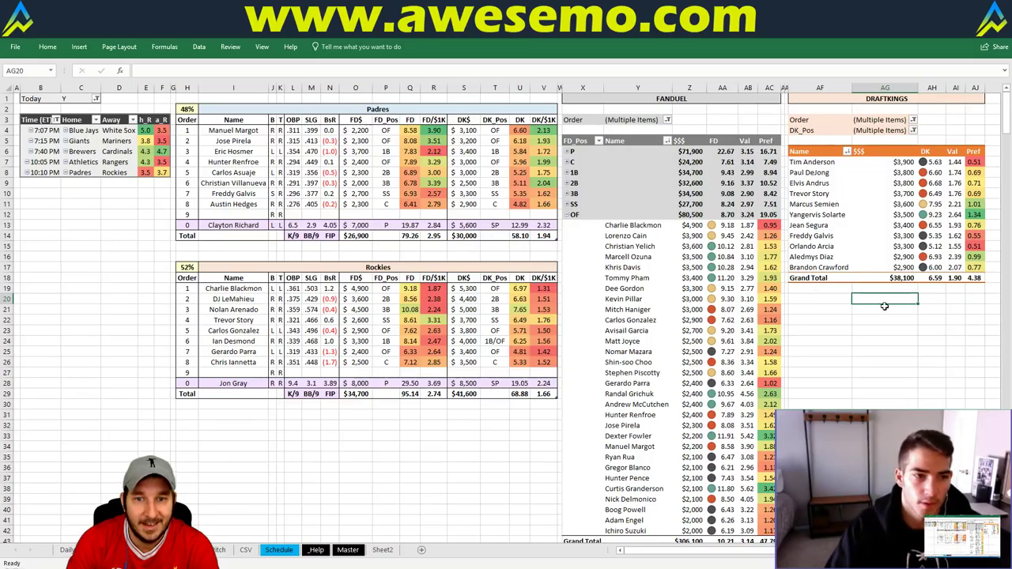
# Collapse the FanDuel OF group and expand P, and filter the DraftKings list to order 0 with all positions.
pyautogui.click(566, 215)
pyautogui.click(566, 214)
pyautogui.click(567, 151)
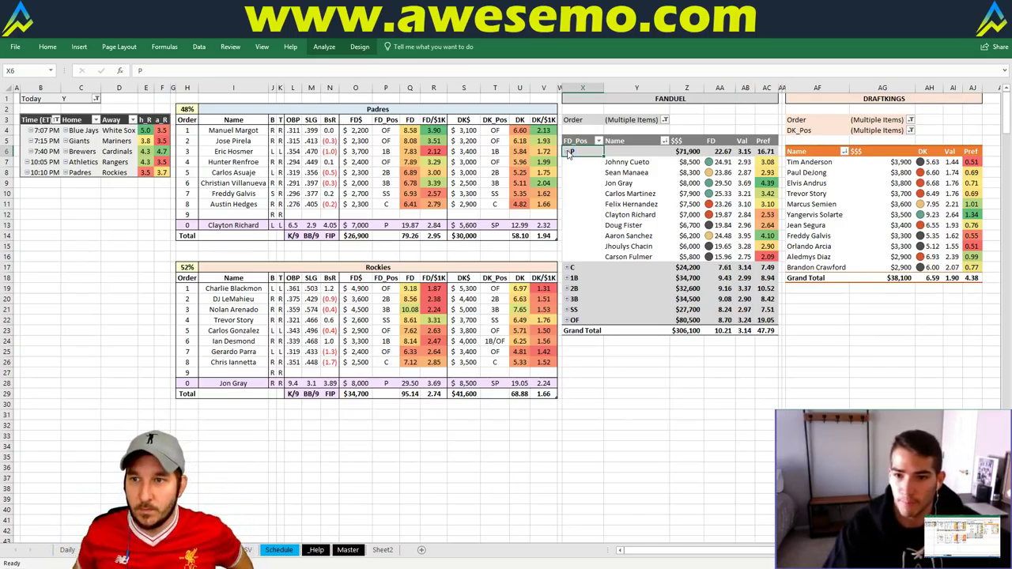
pyautogui.click(909, 119)
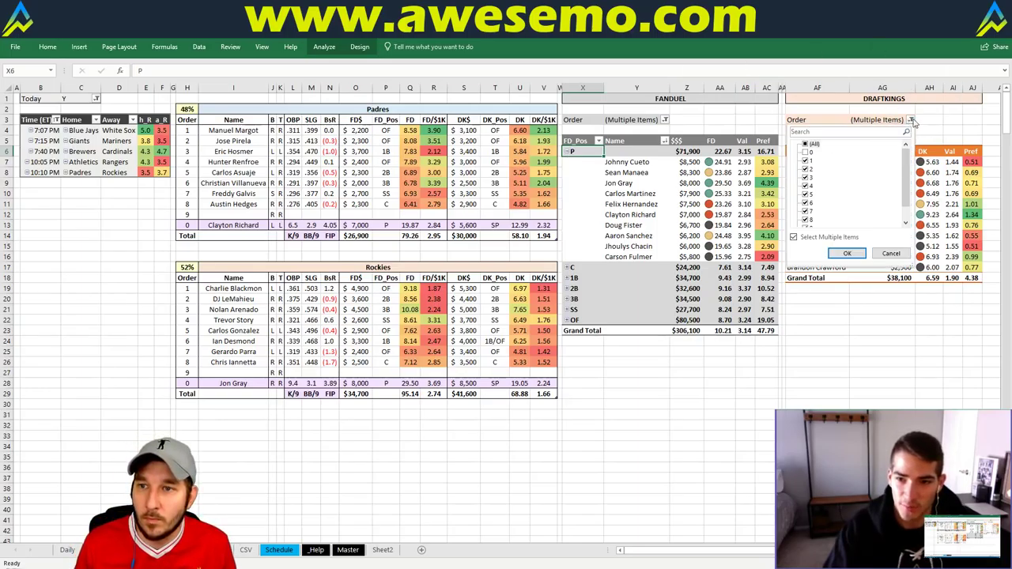
pyautogui.click(805, 144)
pyautogui.click(805, 152)
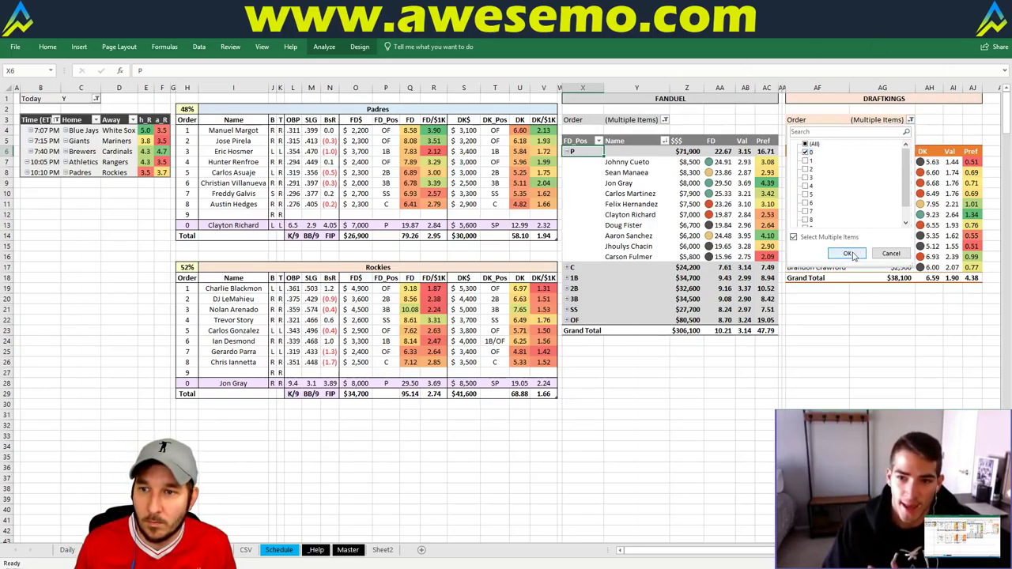
pyautogui.click(847, 253)
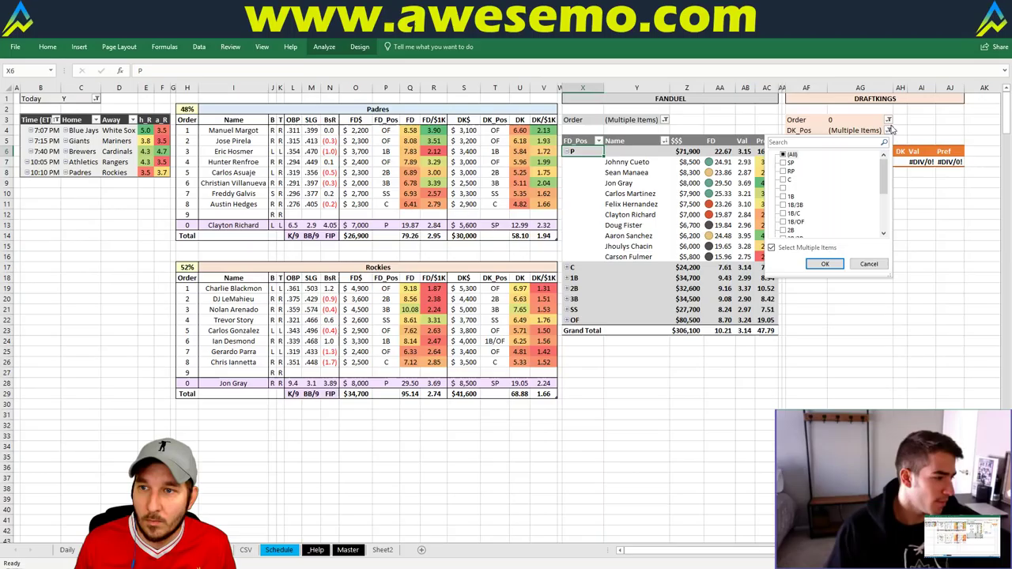
pyautogui.click(783, 155)
pyautogui.click(824, 263)
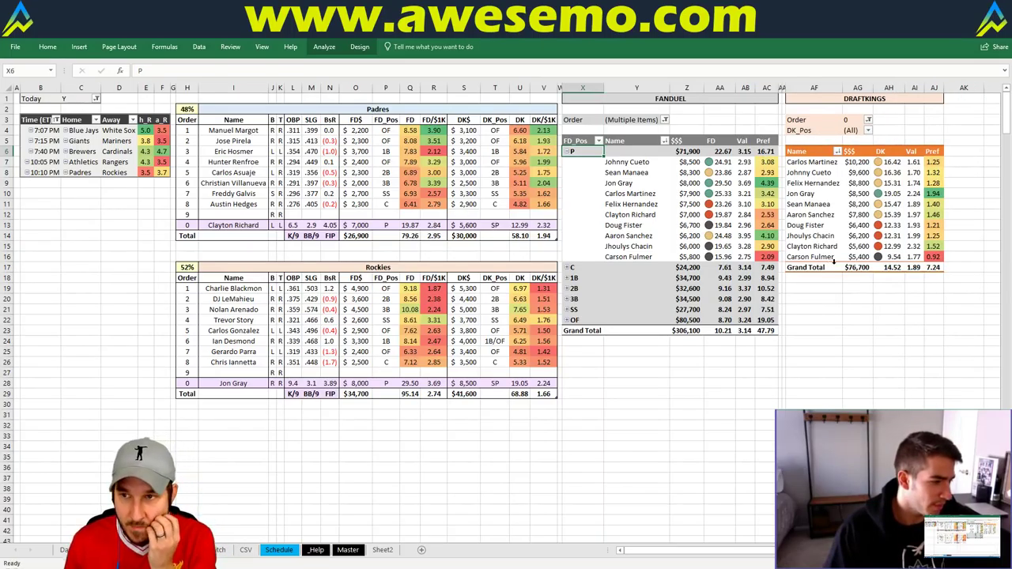
pyautogui.click(864, 316)
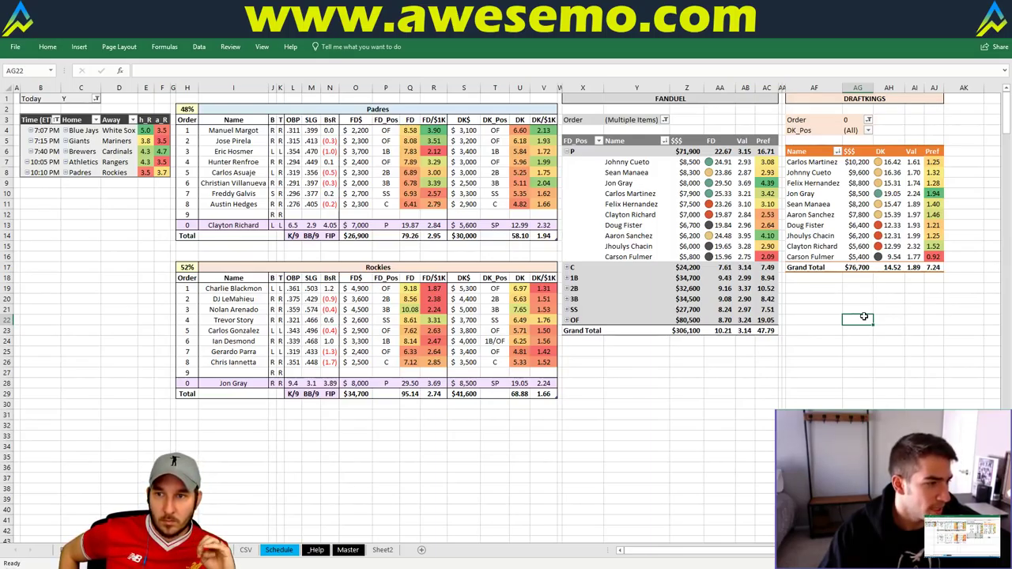
# Change the matchup's home team from Padres to Athletics.
pyautogui.click(304, 110)
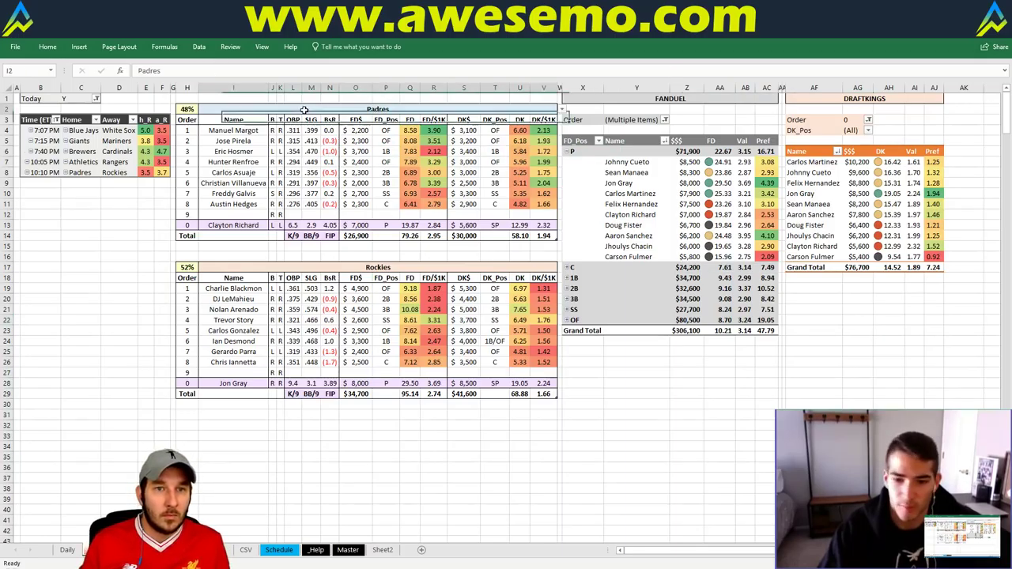
pyautogui.write('Athletics')
pyautogui.press('Return')
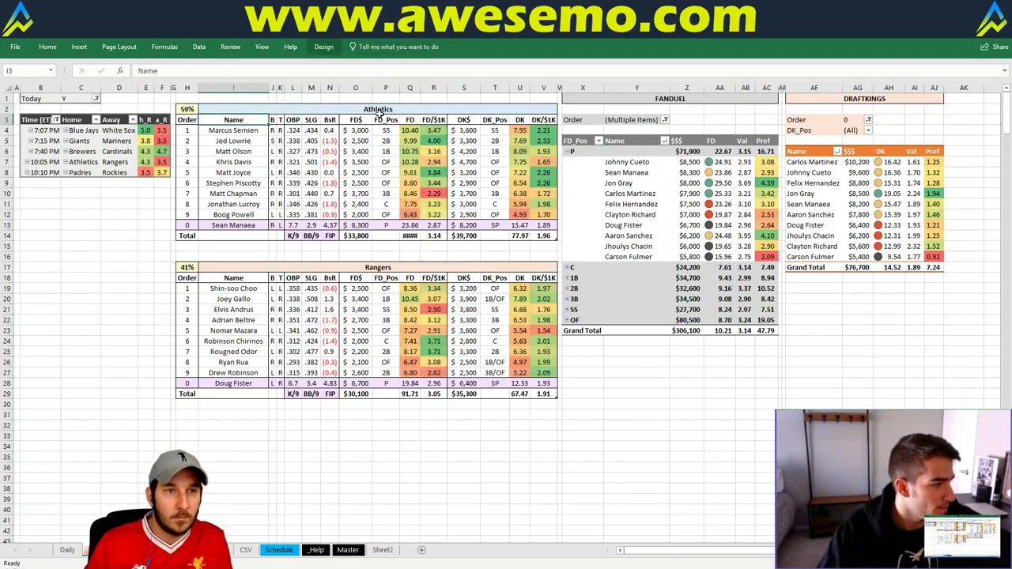
# Fit the width of the matchup's FD projection column Q to its contents and collapse the FanDuel P group.
pyautogui.doubleClick(420, 89)
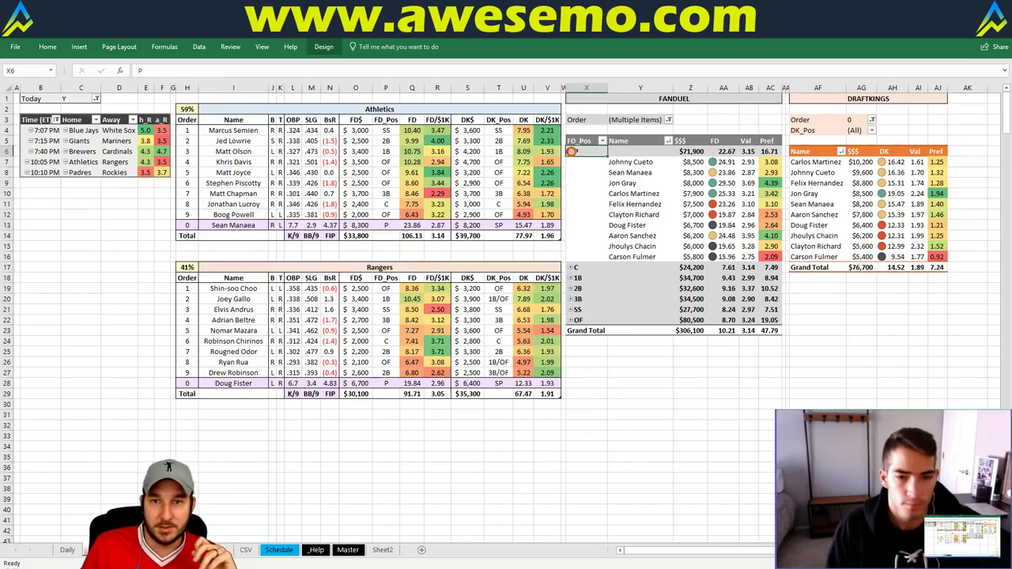
pyautogui.click(570, 151)
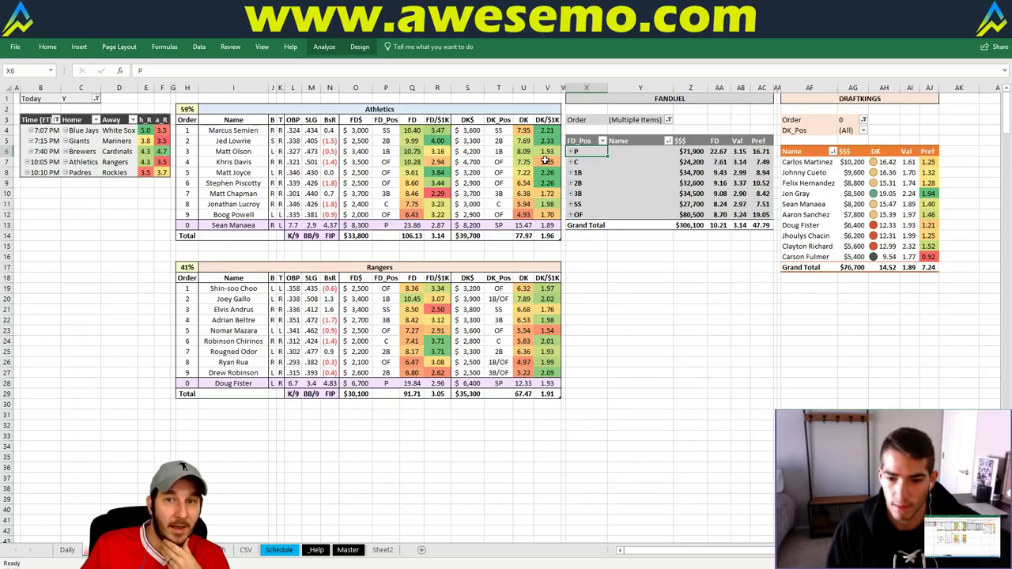
# Change the matchup's home team to Blue Jays to bring up their game projections.
pyautogui.click(360, 109)
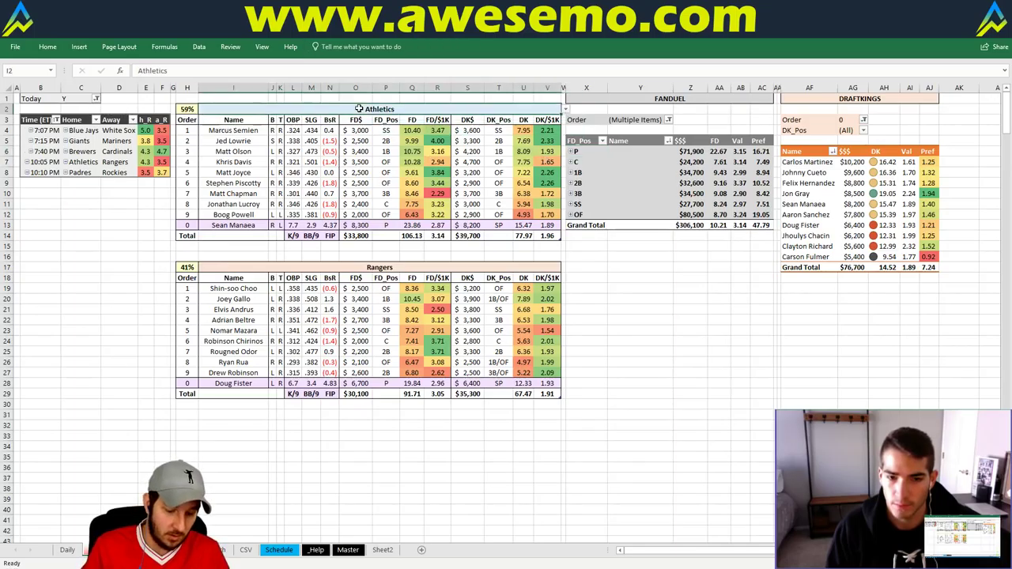
pyautogui.write('Blue Jays')
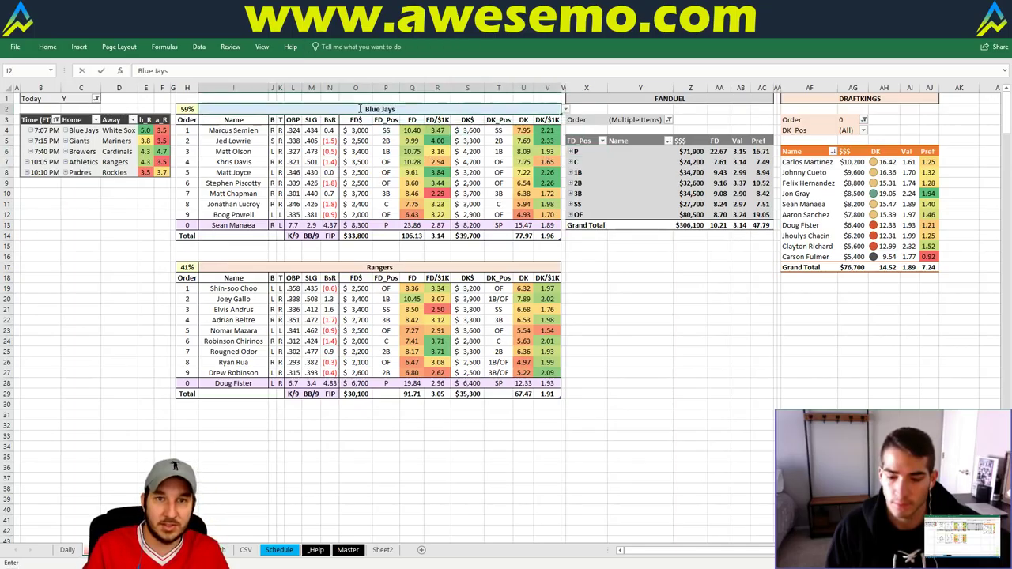
pyautogui.press('Return')
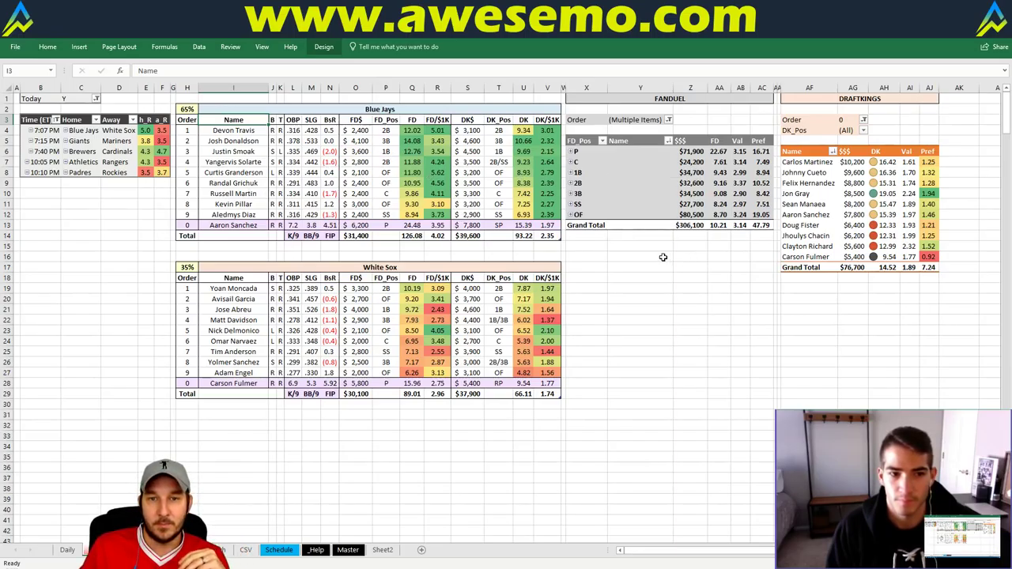
# Switch the matchup's home team to Brewers and expand the FanDuel P group to review the pitchers.
pyautogui.click(338, 107)
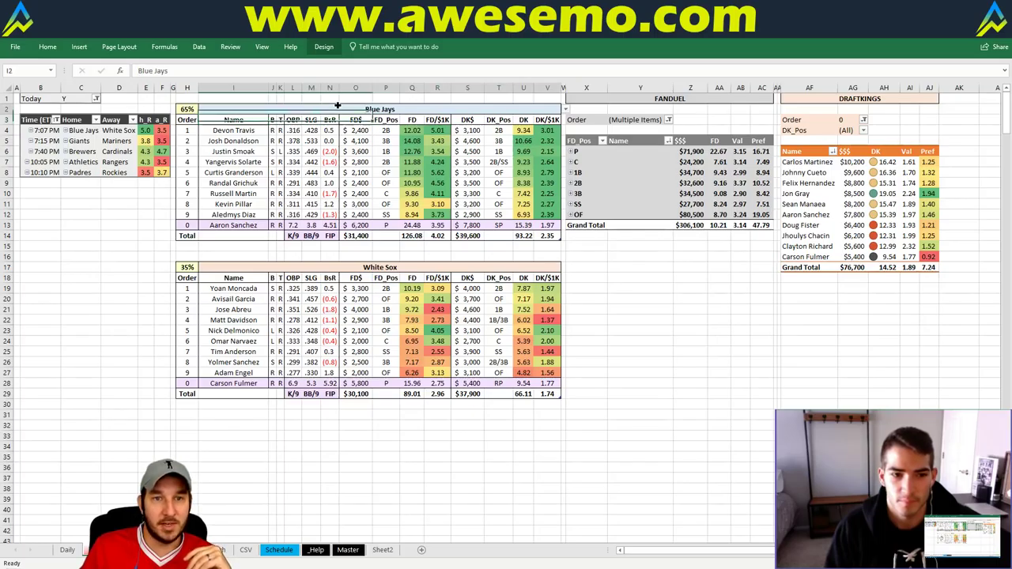
pyautogui.write('Brewers')
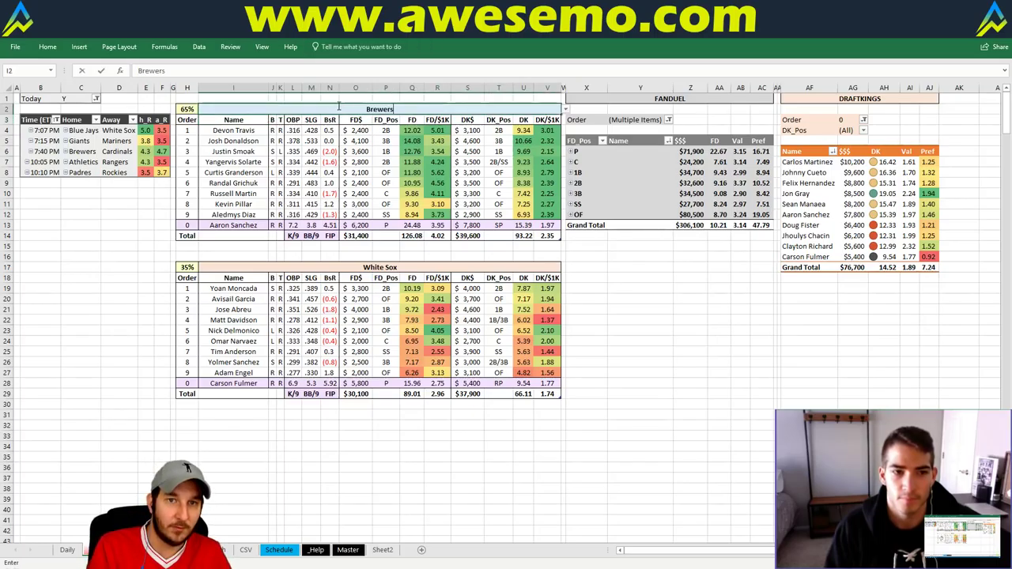
pyautogui.press('Return')
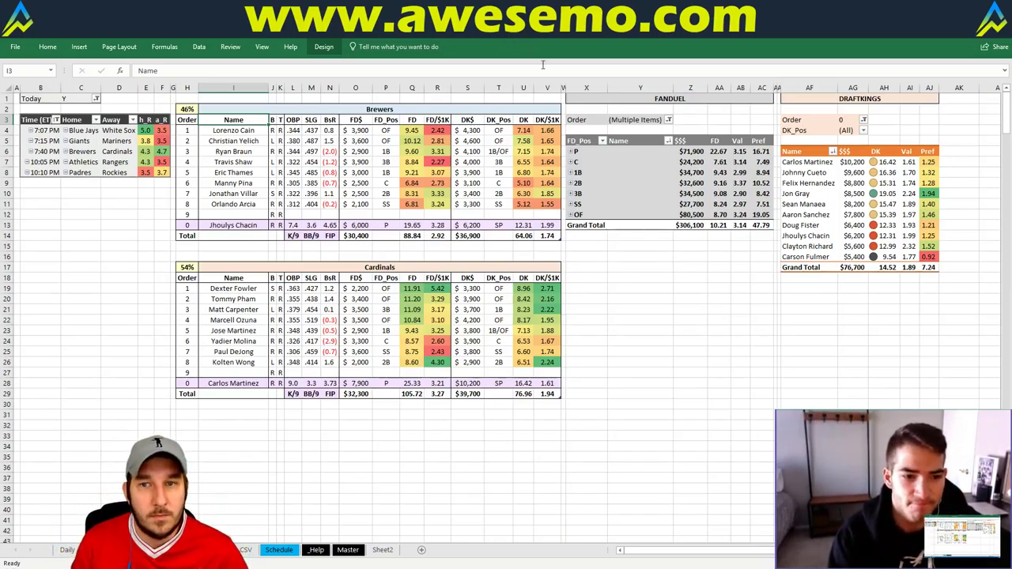
pyautogui.click(571, 152)
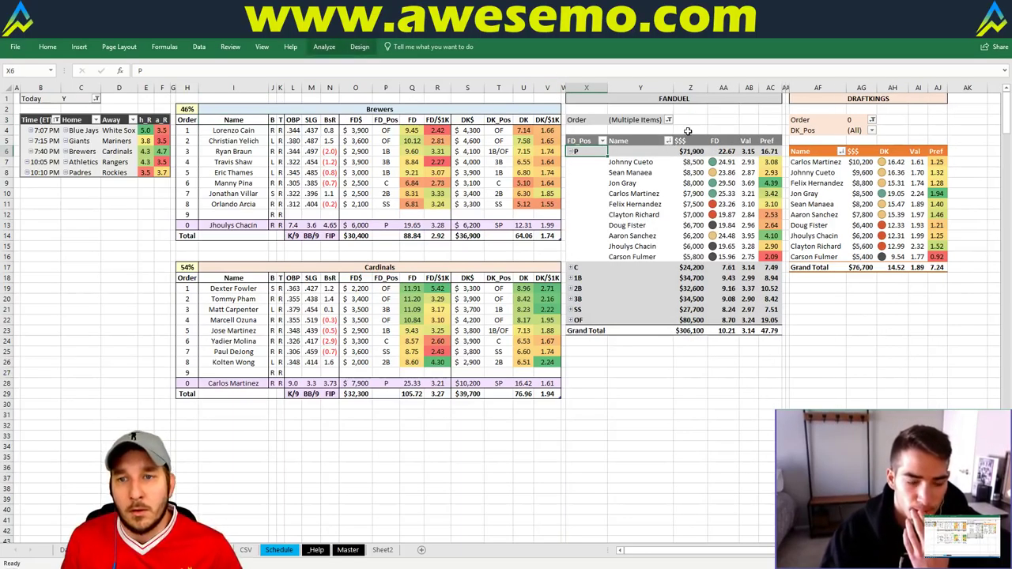
pyautogui.click(711, 120)
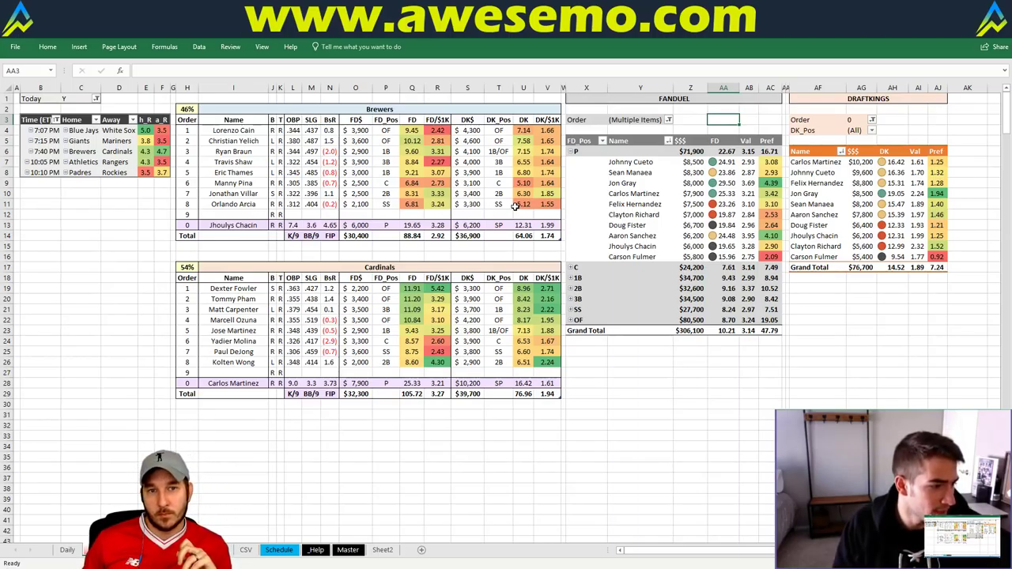
# Set the matchup's home team back to Athletics, keeping the FanDuel pitcher list expanded.
pyautogui.click(356, 109)
pyautogui.write('A')
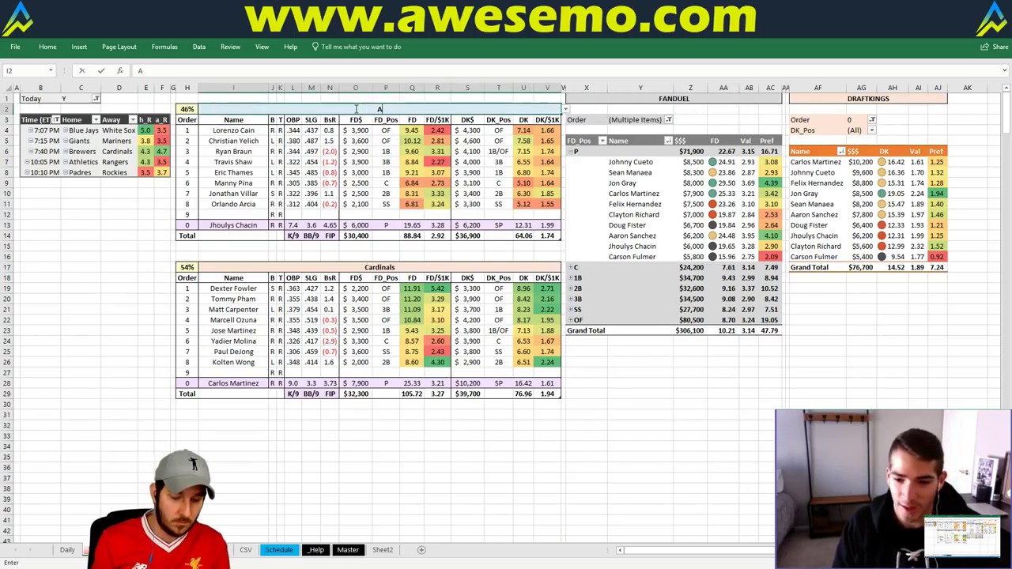
pyautogui.write('thletics')
pyautogui.press('Return')
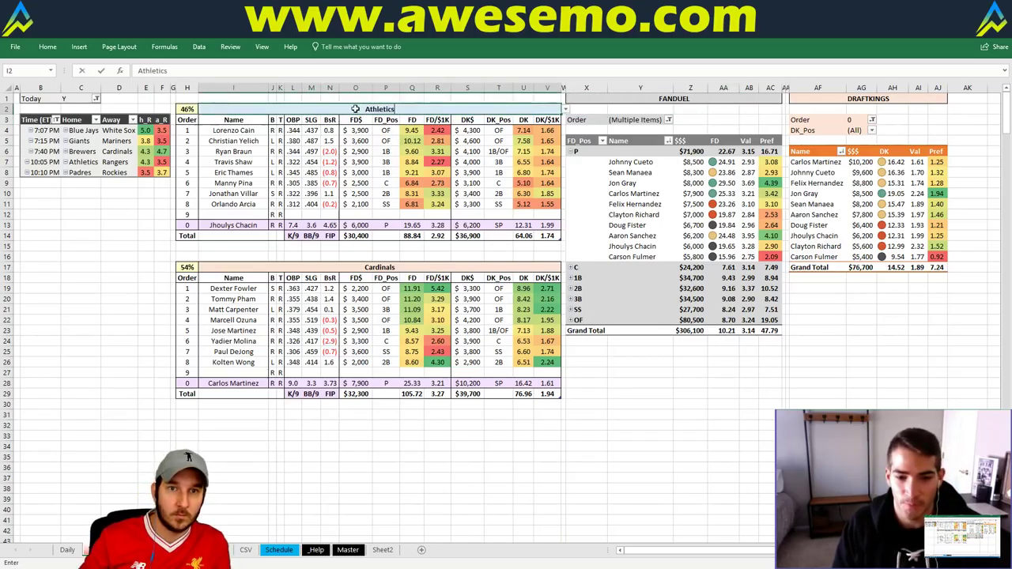